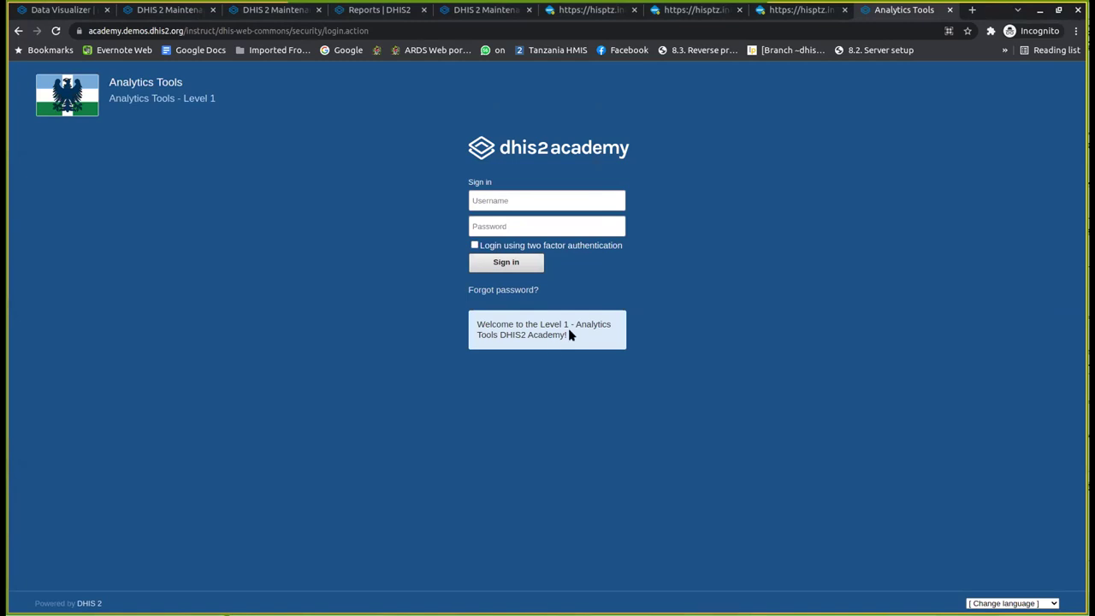
# Step: Sign in to DHIS2 with the admin academy account's username and password
pyautogui.click(504, 202)
pyautogui.write('ad')
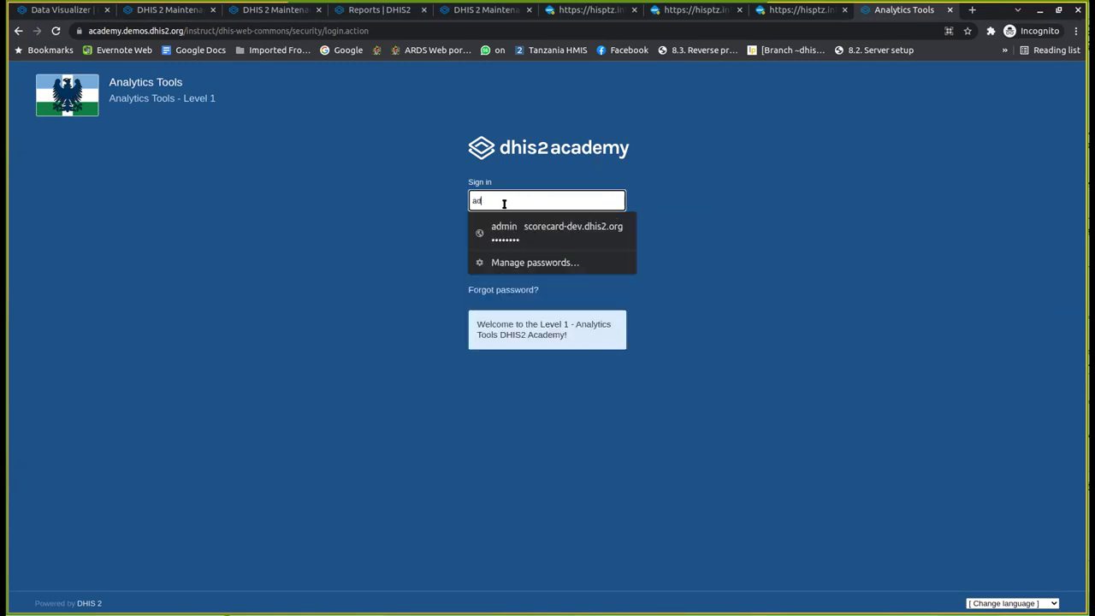
pyautogui.write('min_academy')
pyautogui.press('Tab')
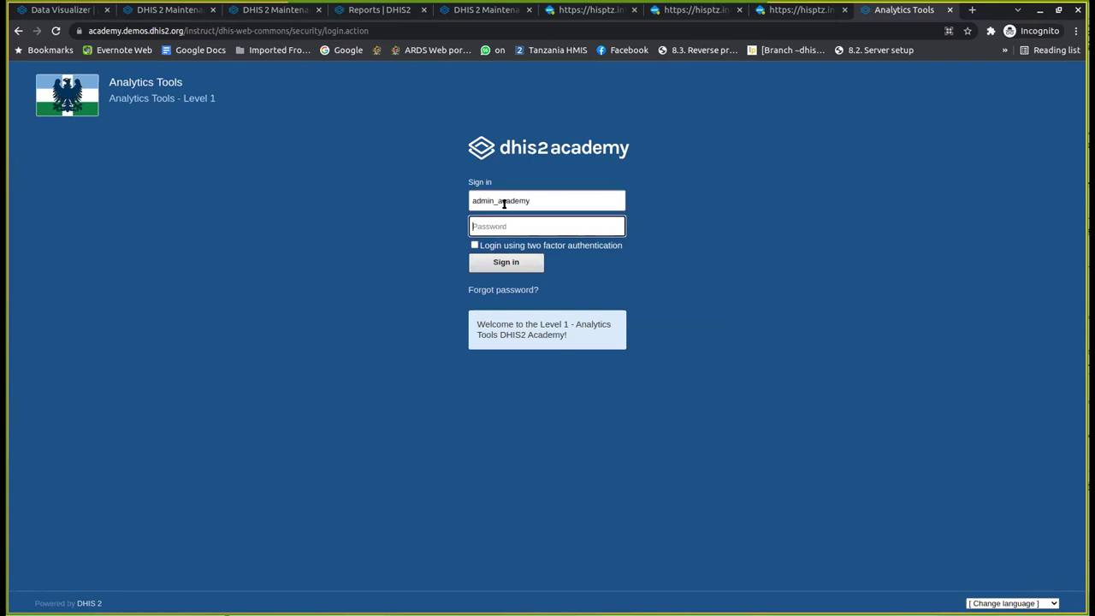
pyautogui.write('*********')
pyautogui.press('Return')
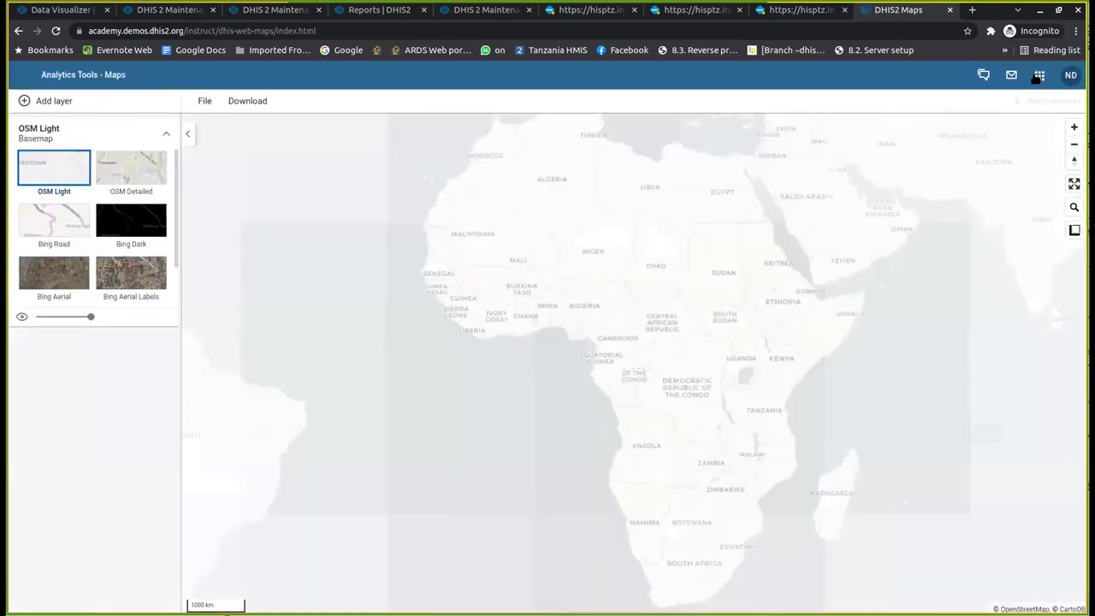
# Step: Switch from Maps to the Dashboard app through the apps menu
pyautogui.click(1038, 77)
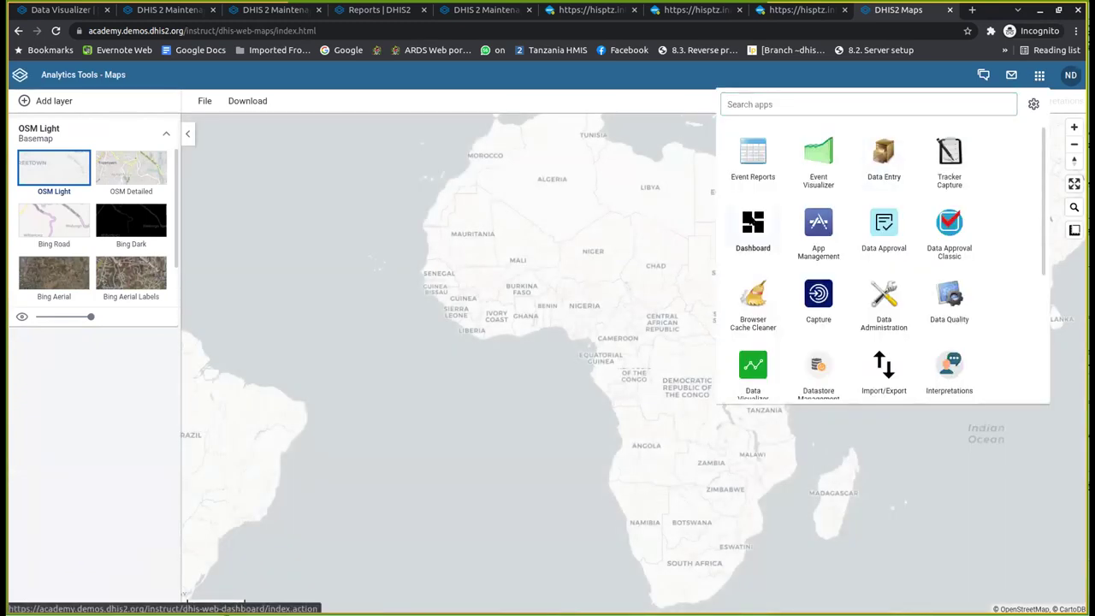
pyautogui.click(753, 224)
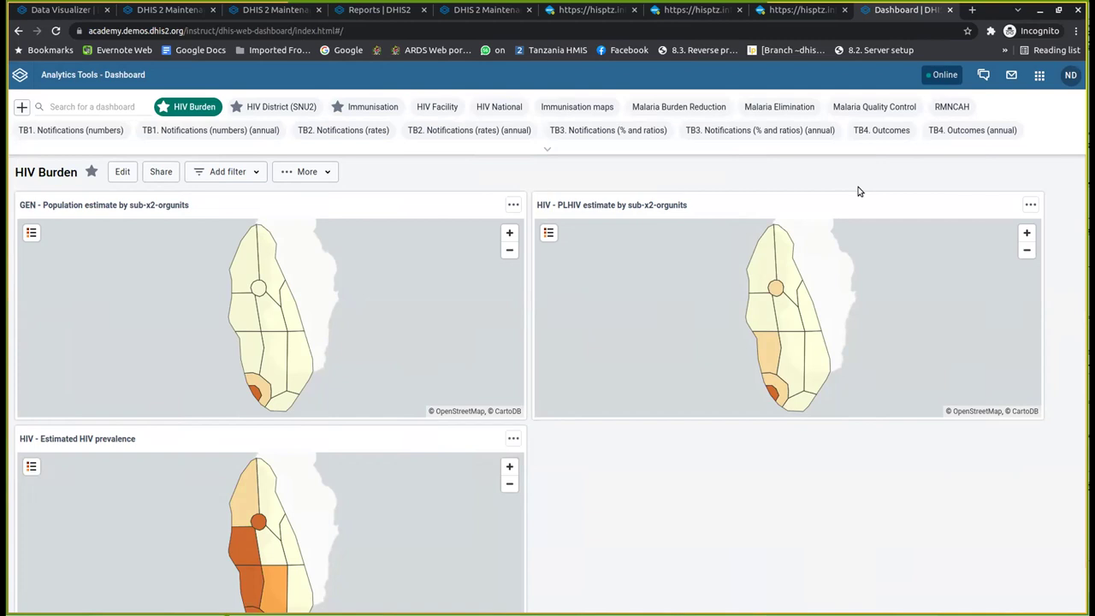
# Step: Search the apps menu for 'map' and return to the Maps app
pyautogui.click(1040, 77)
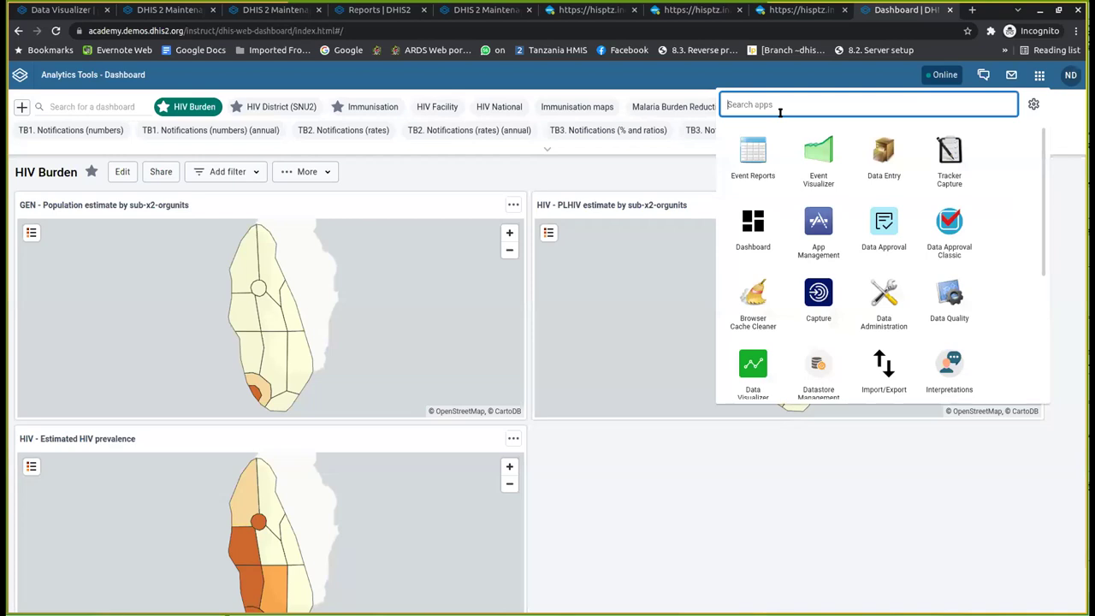
pyautogui.write('map')
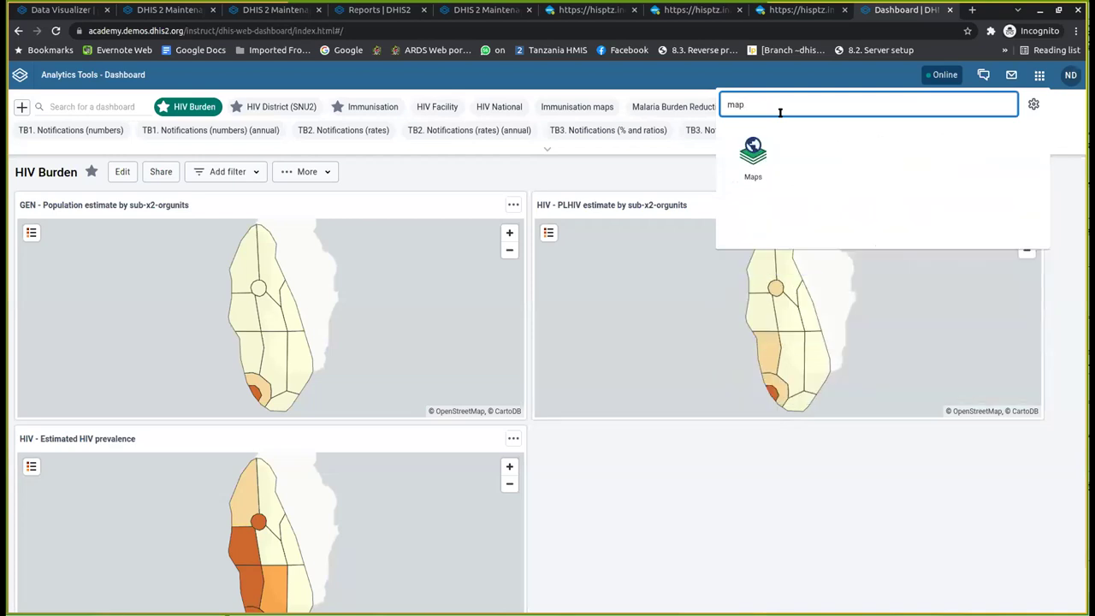
pyautogui.press('BackSpace')
pyautogui.press('BackSpace')
pyautogui.press('BackSpace')
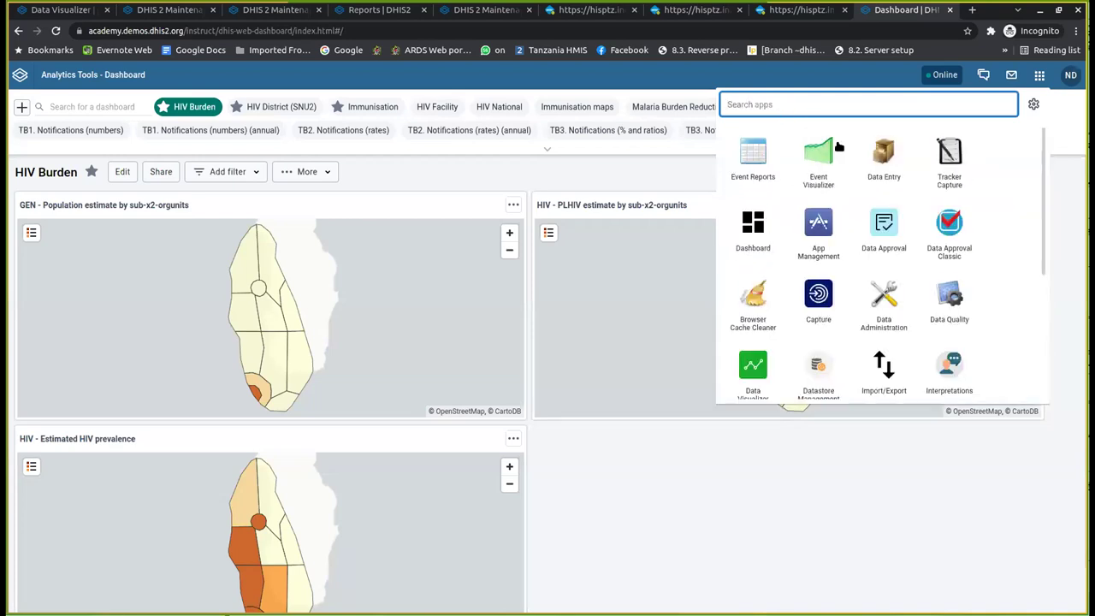
pyautogui.scroll(-5, 897, 285)
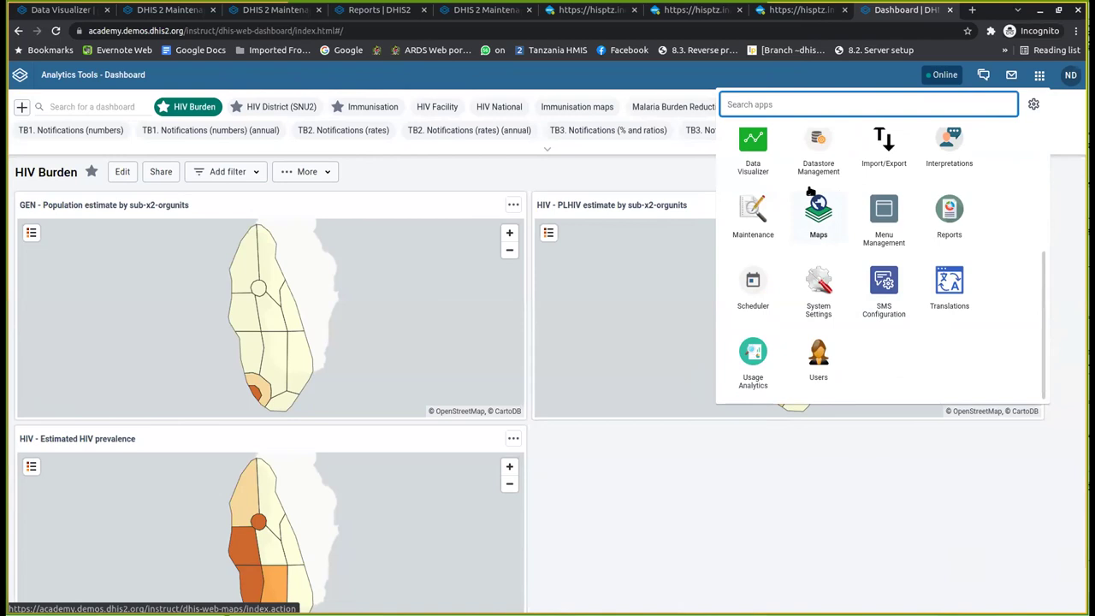
pyautogui.write('map')
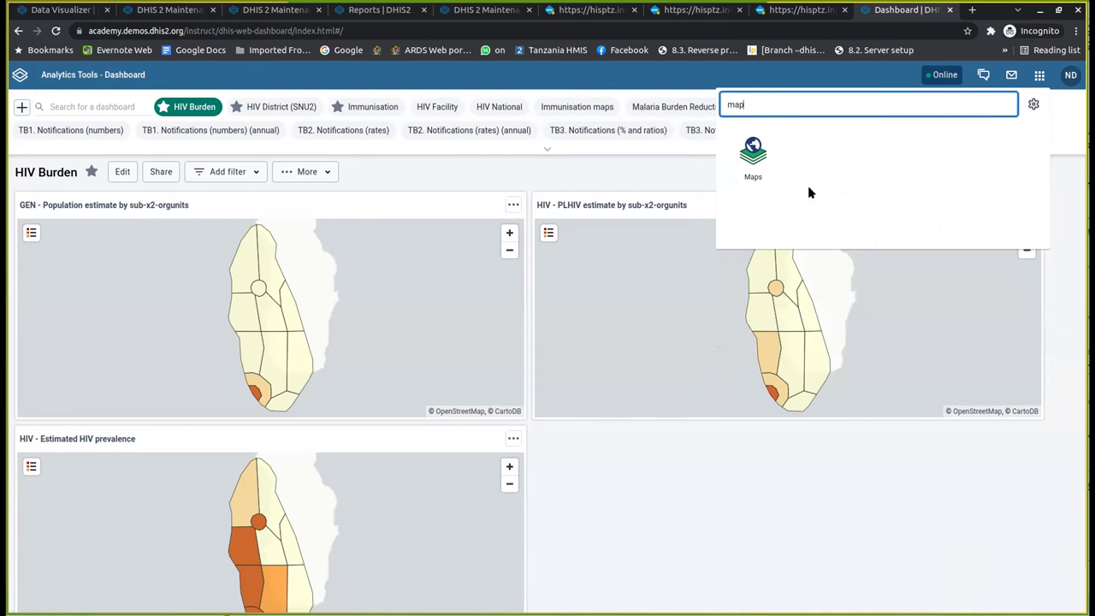
pyautogui.click(755, 168)
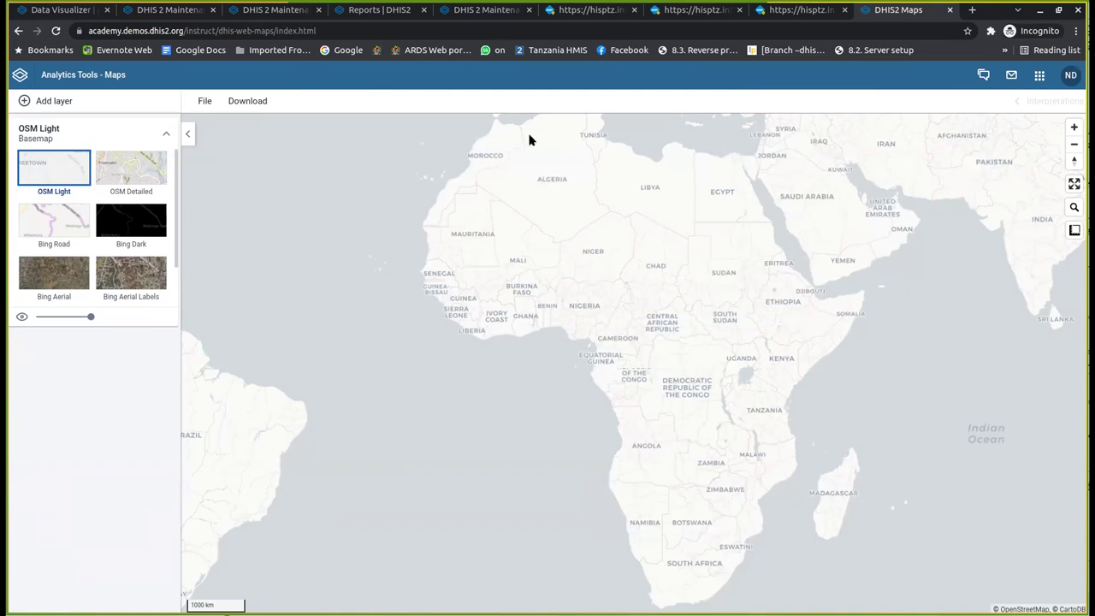
# Step: Open the saved map 'TB - Notified TB cases (new and relapse, all forms) - last quarter'
pyautogui.click(206, 102)
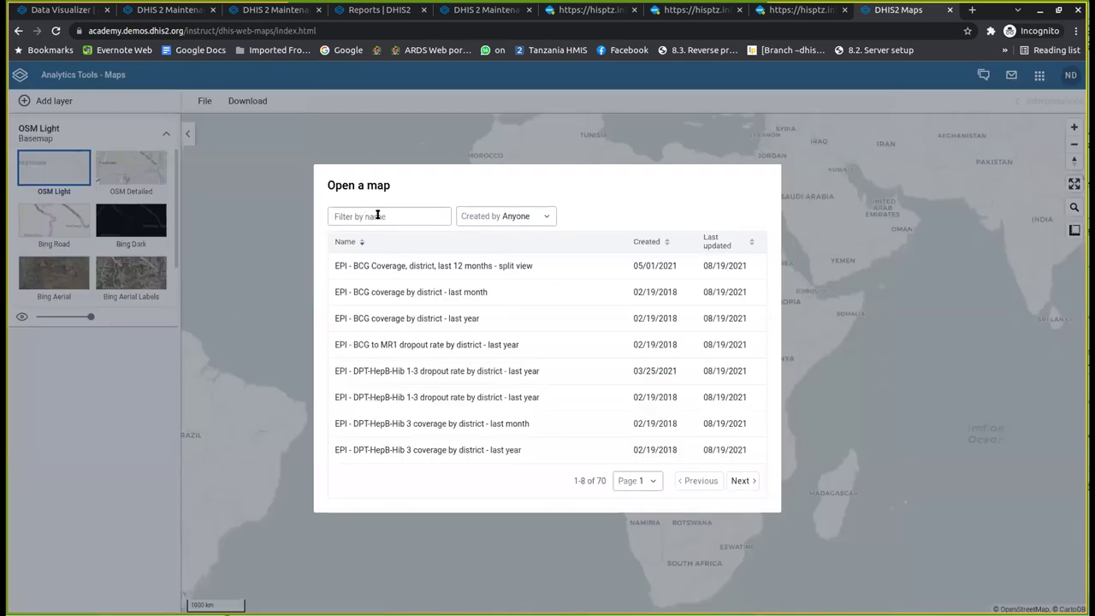
pyautogui.click(377, 214)
pyautogui.write('TB')
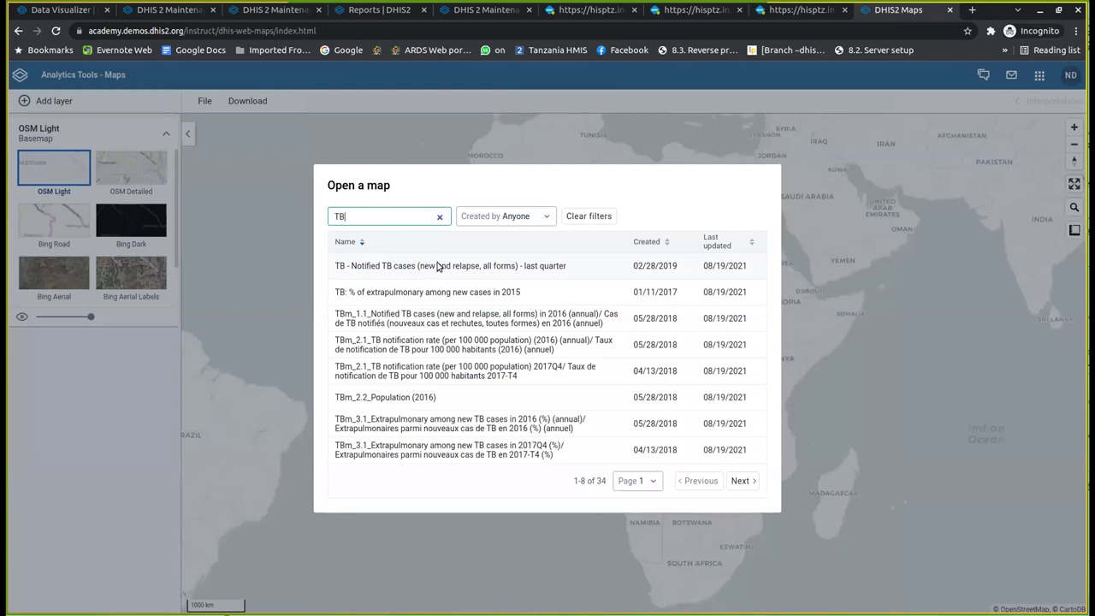
pyautogui.click(512, 267)
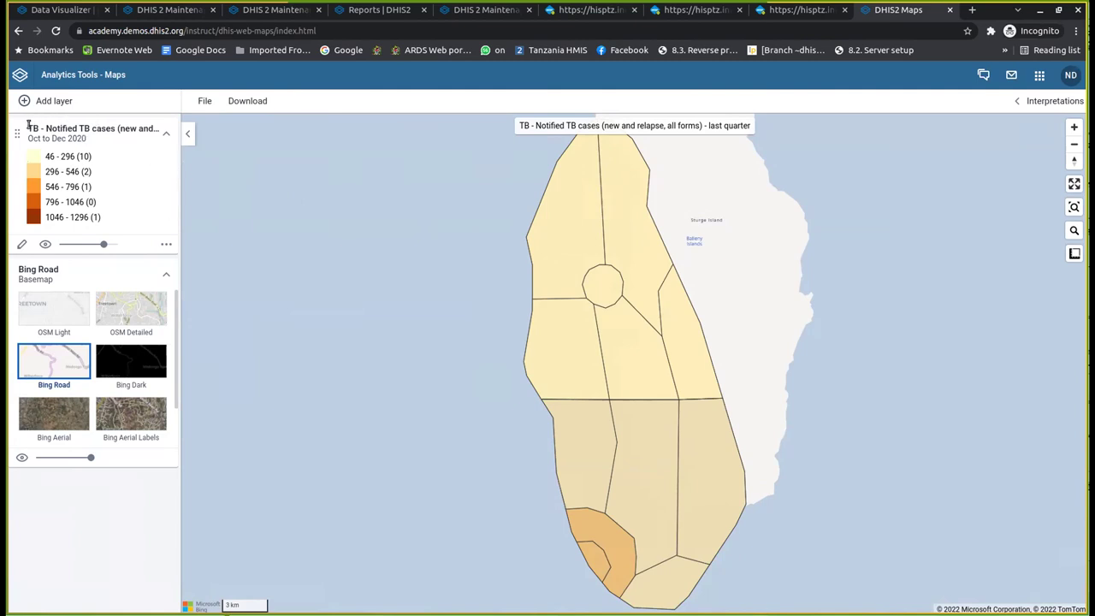
pyautogui.moveTo(29, 126); pyautogui.dragTo(62, 139)
pyautogui.moveTo(517, 127); pyautogui.dragTo(539, 128)
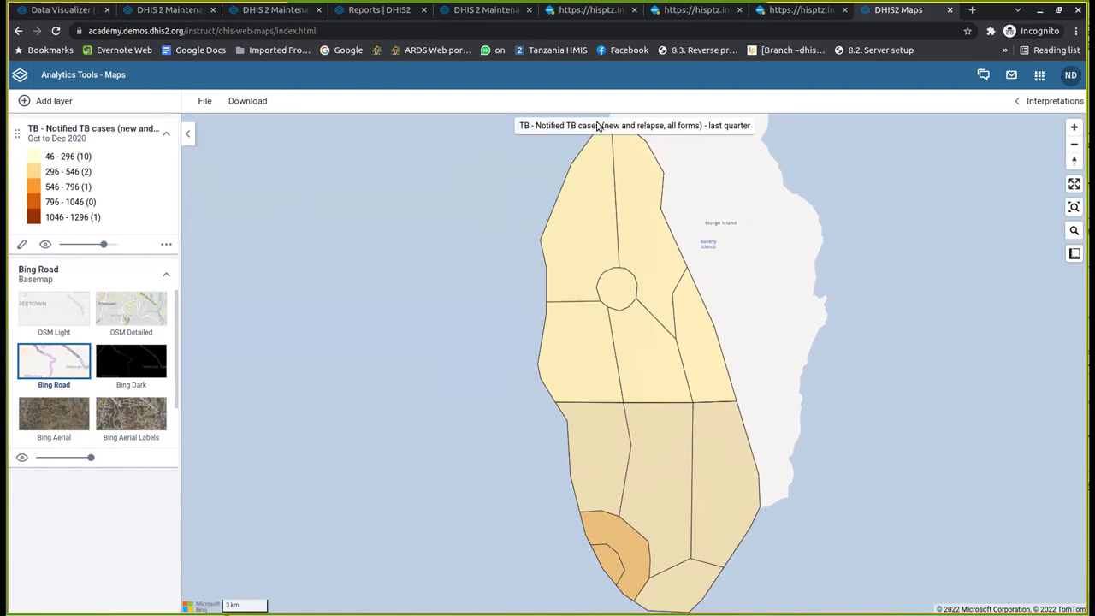
pyautogui.click(205, 102)
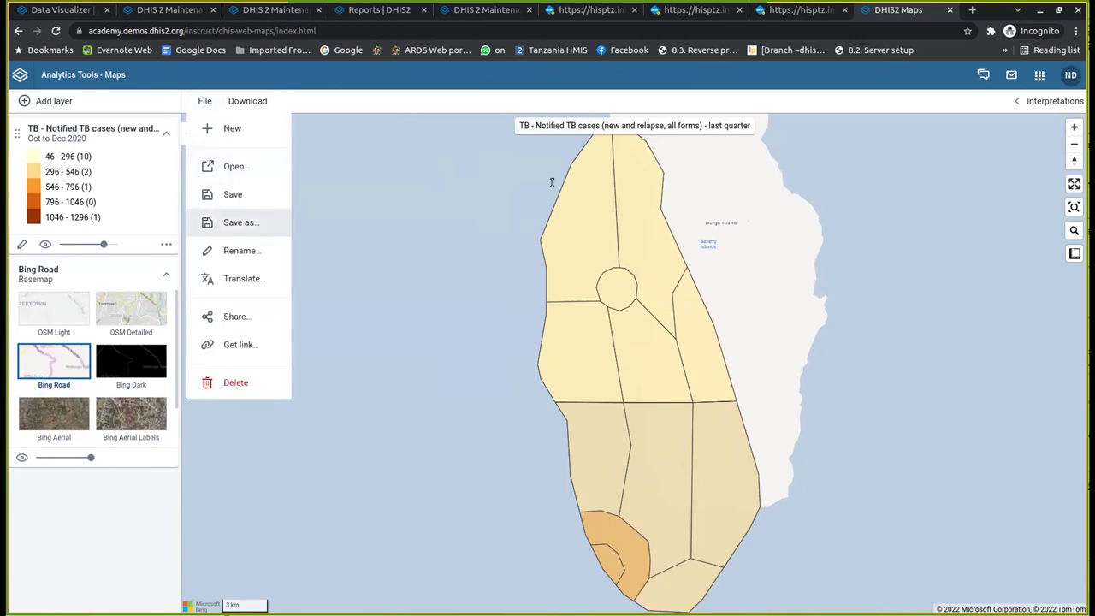
pyautogui.press('Return')
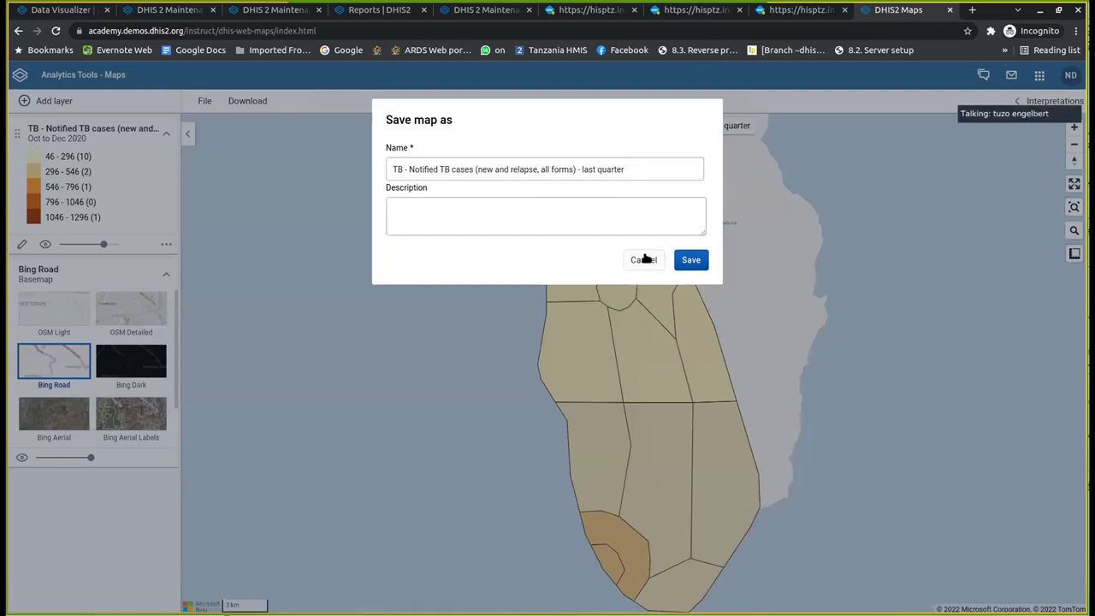
pyautogui.click(645, 259)
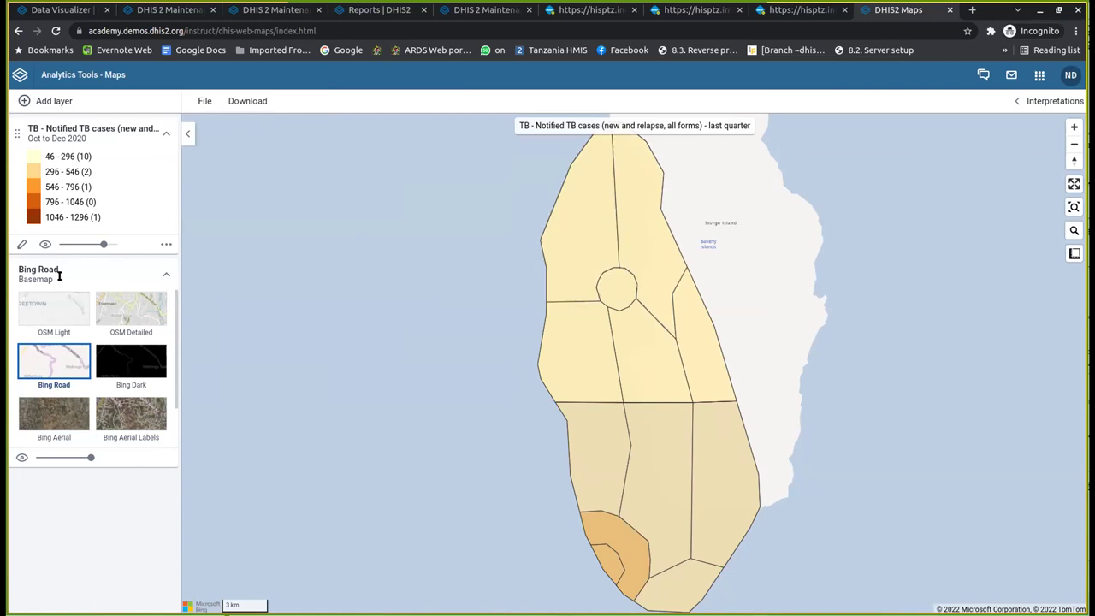
# Step: Try the OSM Light and OSM Detailed basemaps, then settle on Bing Road
pyautogui.scroll(-1, 131, 395)
pyautogui.scroll(1, 131, 394)
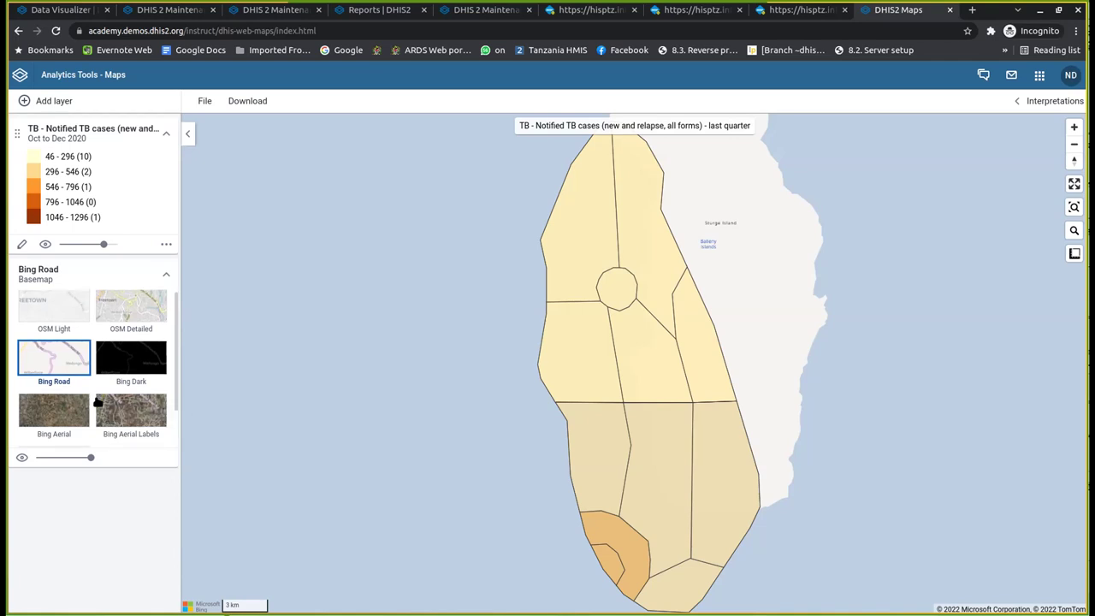
pyautogui.scroll(-1, 99, 401)
pyautogui.scroll(1, 96, 381)
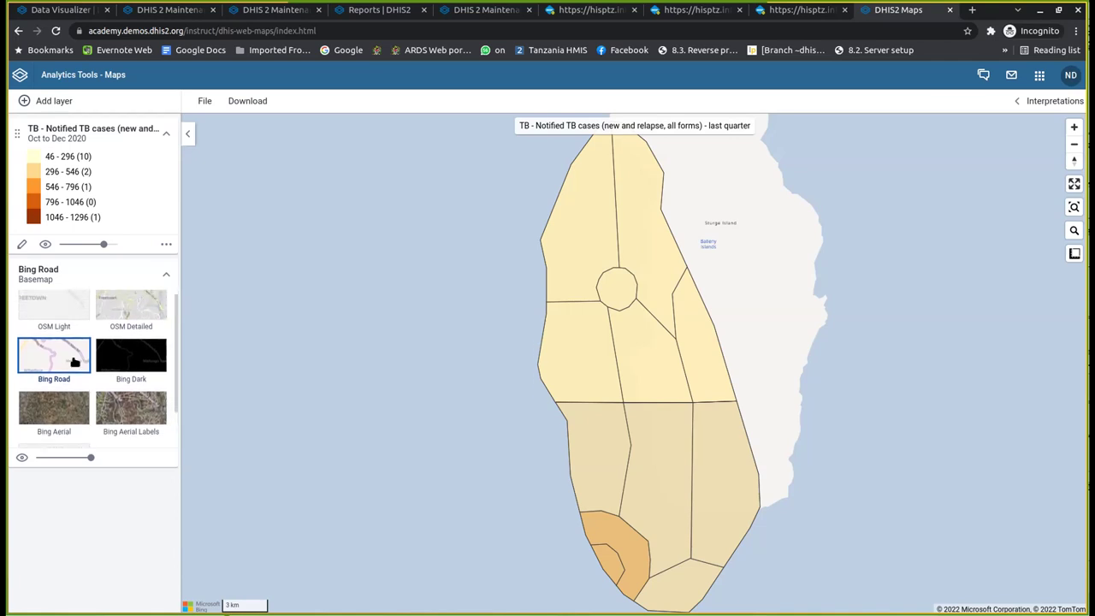
pyautogui.click(54, 313)
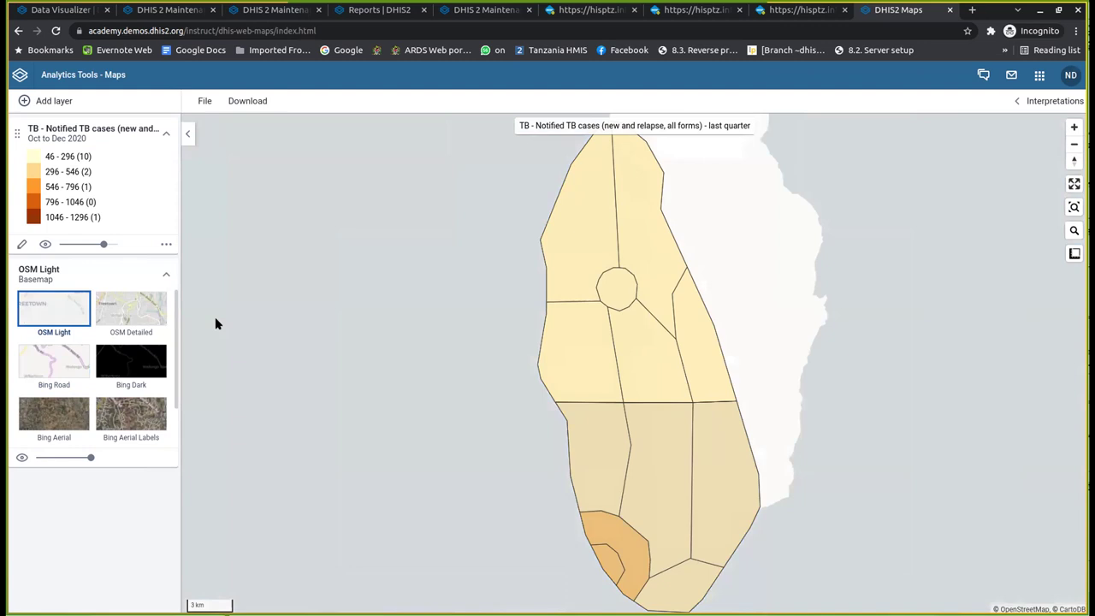
pyautogui.click(133, 310)
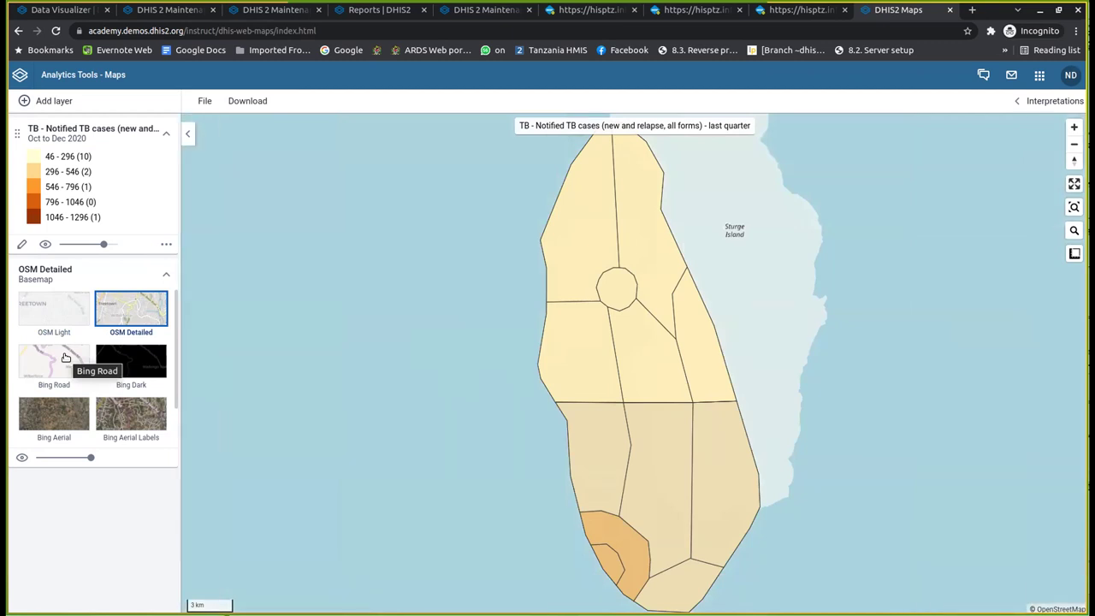
pyautogui.click(54, 307)
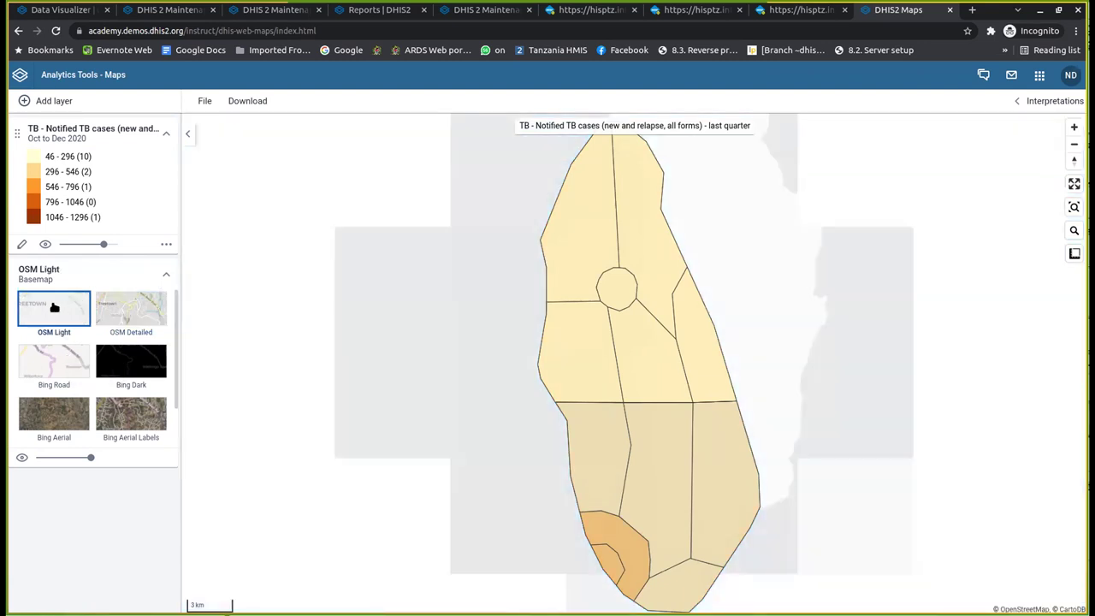
pyautogui.click(55, 363)
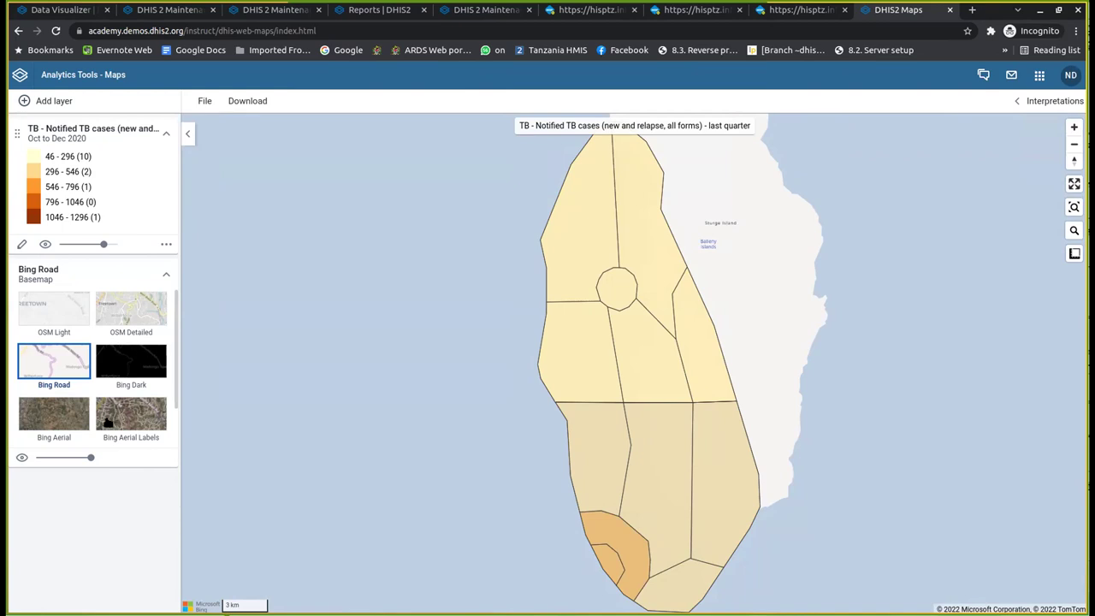
pyautogui.scroll(-1, 128, 416)
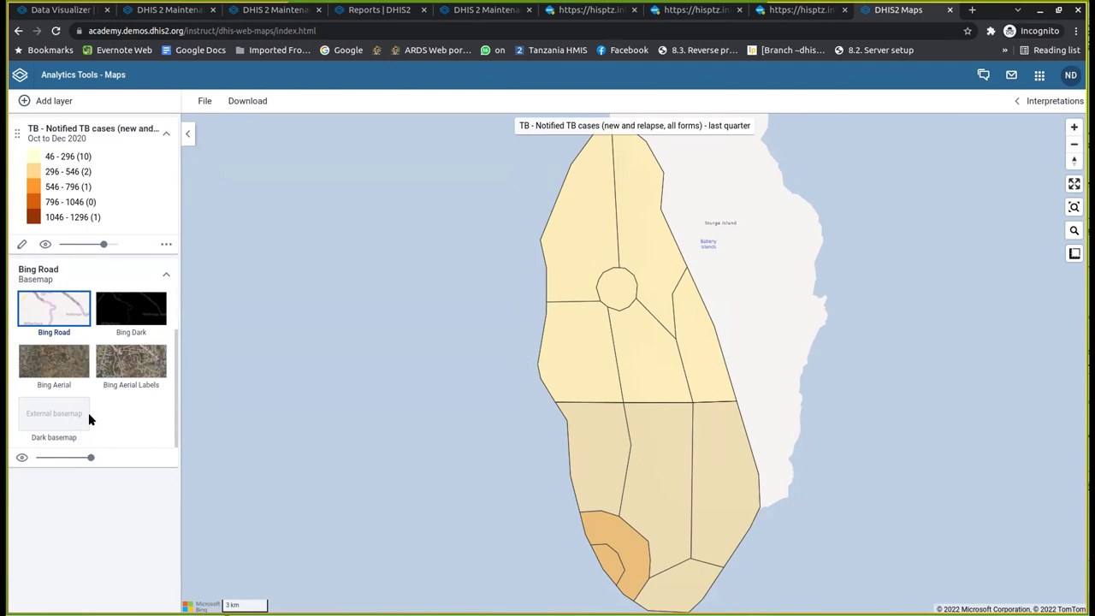
pyautogui.scroll(1, 89, 412)
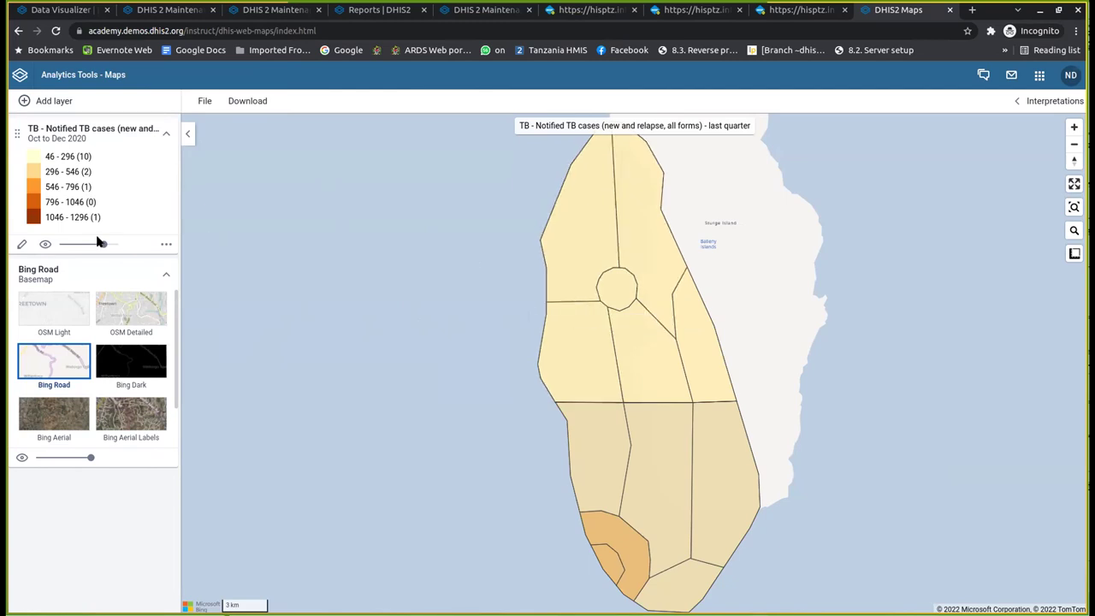
# Step: Restrict the TB layer to District level within Animal Region, without user org units, and update it
pyautogui.click(22, 244)
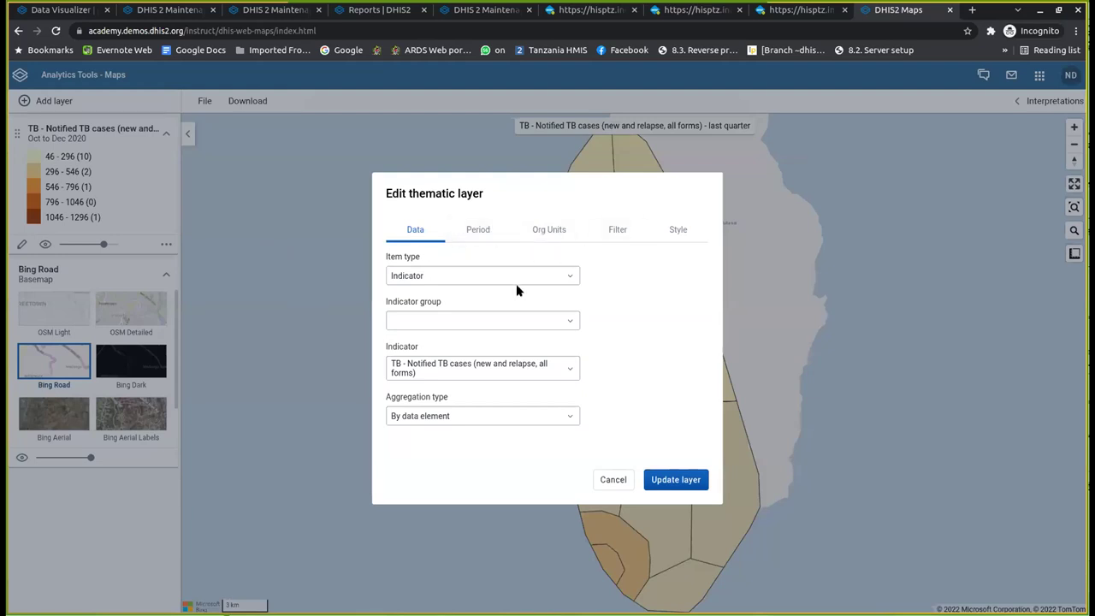
pyautogui.click(545, 231)
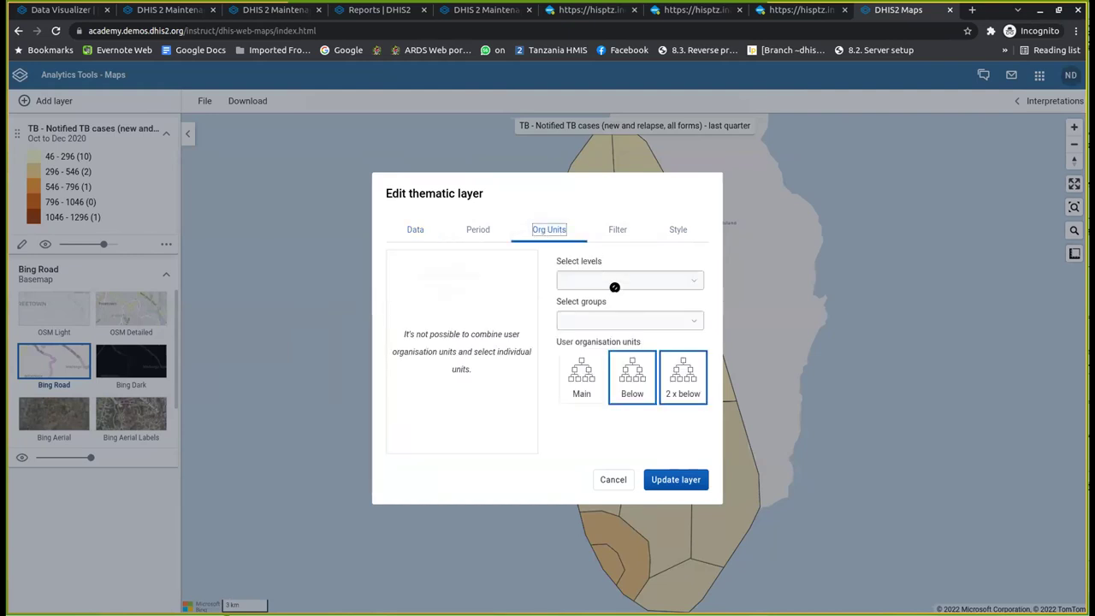
pyautogui.click(676, 385)
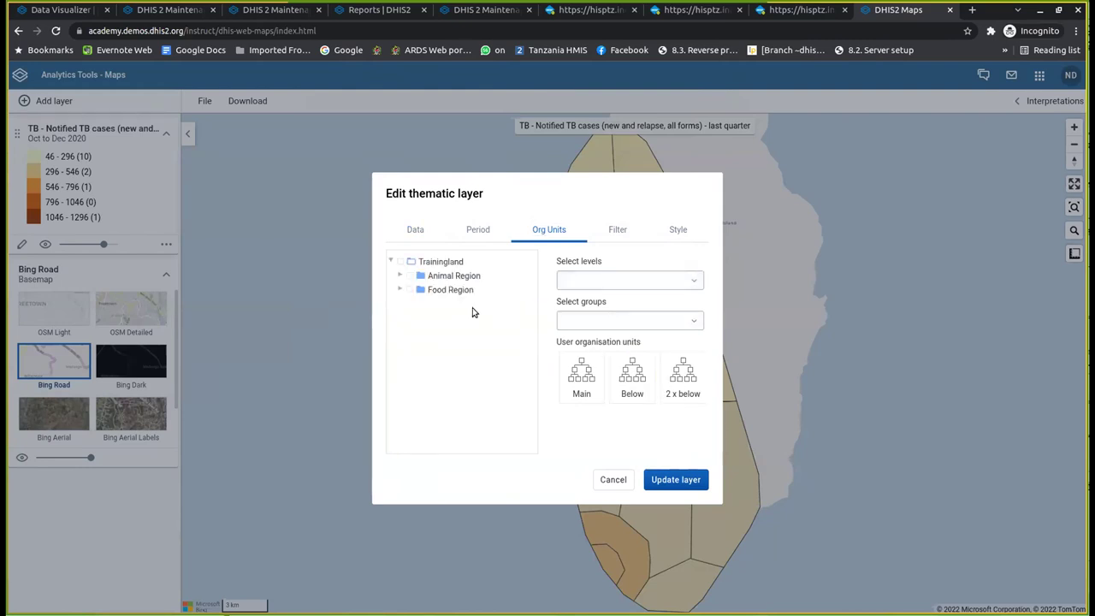
pyautogui.click(440, 277)
pyautogui.click(599, 281)
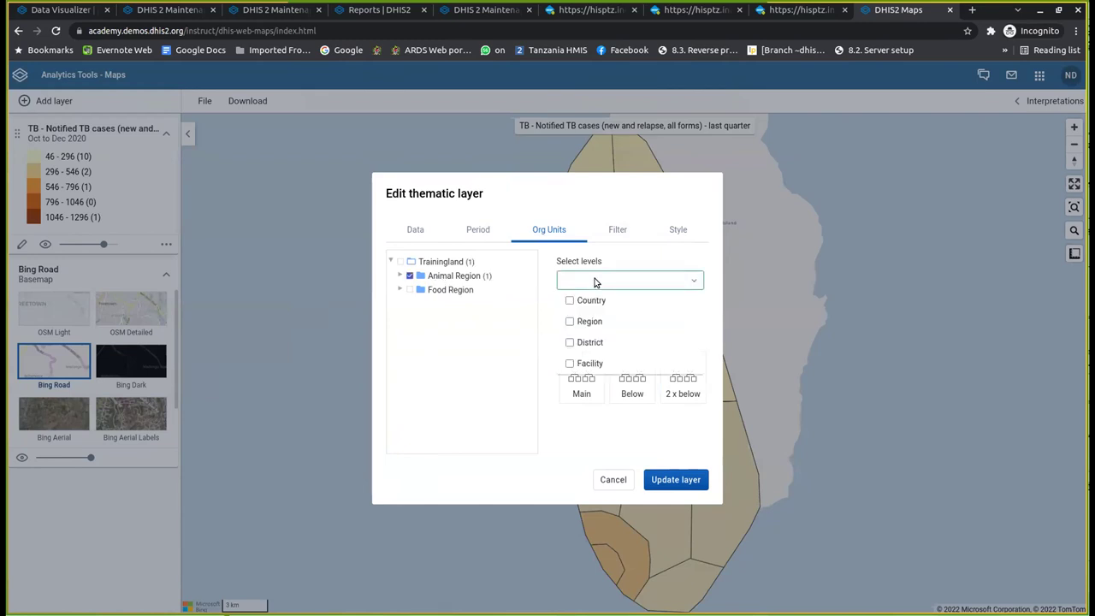
pyautogui.click(587, 342)
pyautogui.click(589, 414)
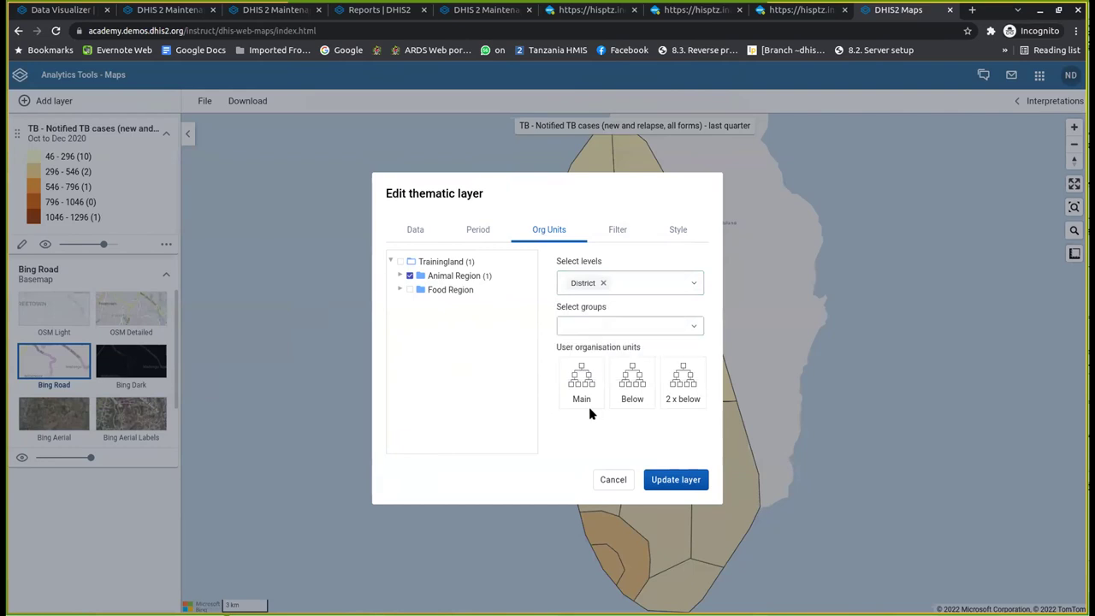
pyautogui.click(668, 478)
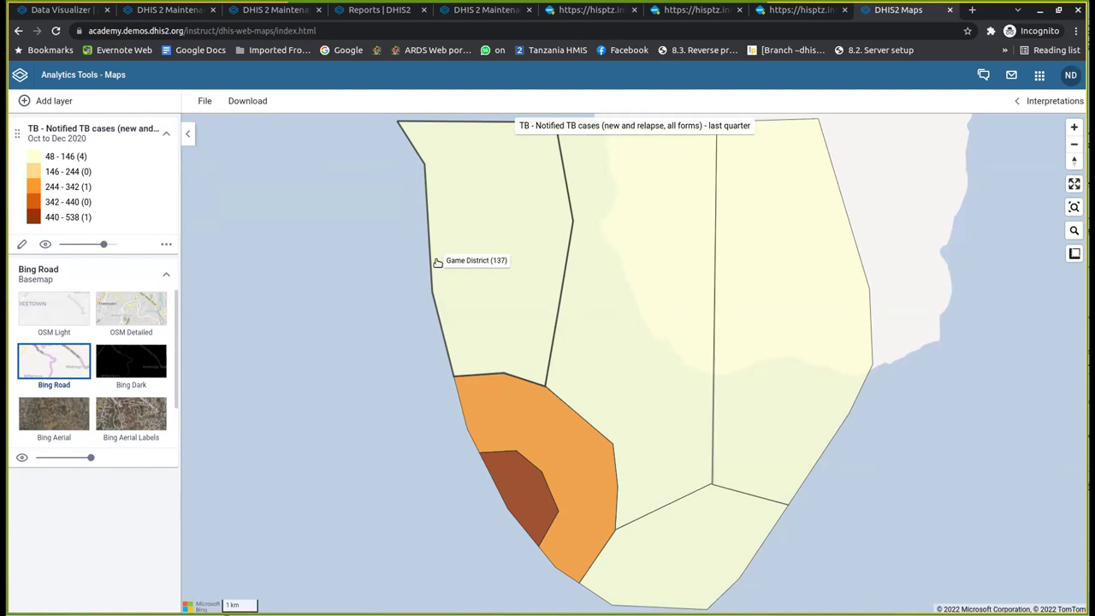
# Step: Start a new blank map from the File menu
pyautogui.click(205, 101)
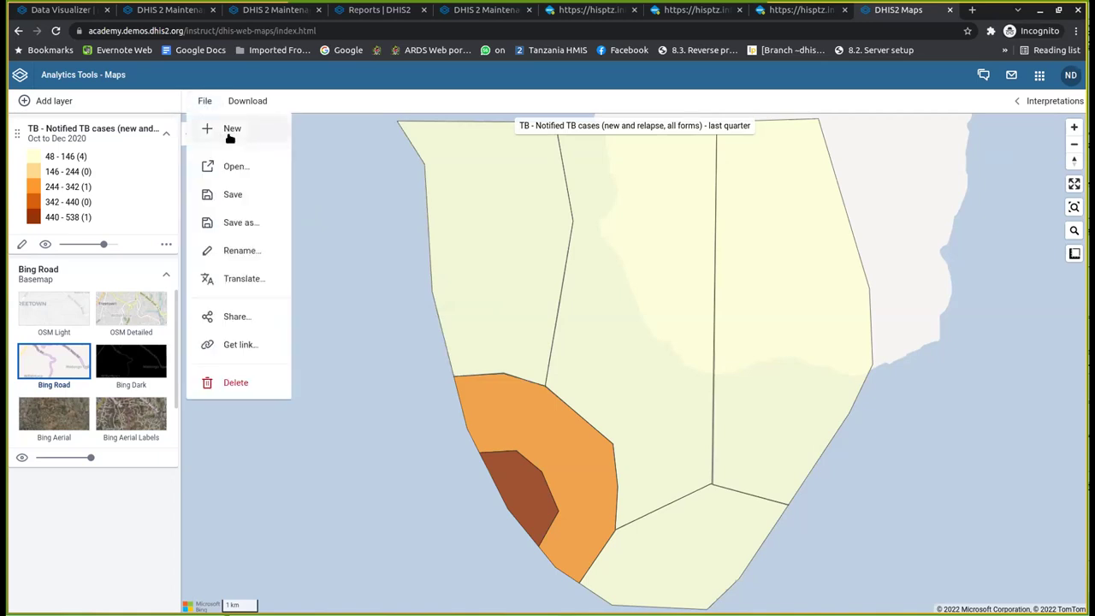
pyautogui.click(228, 130)
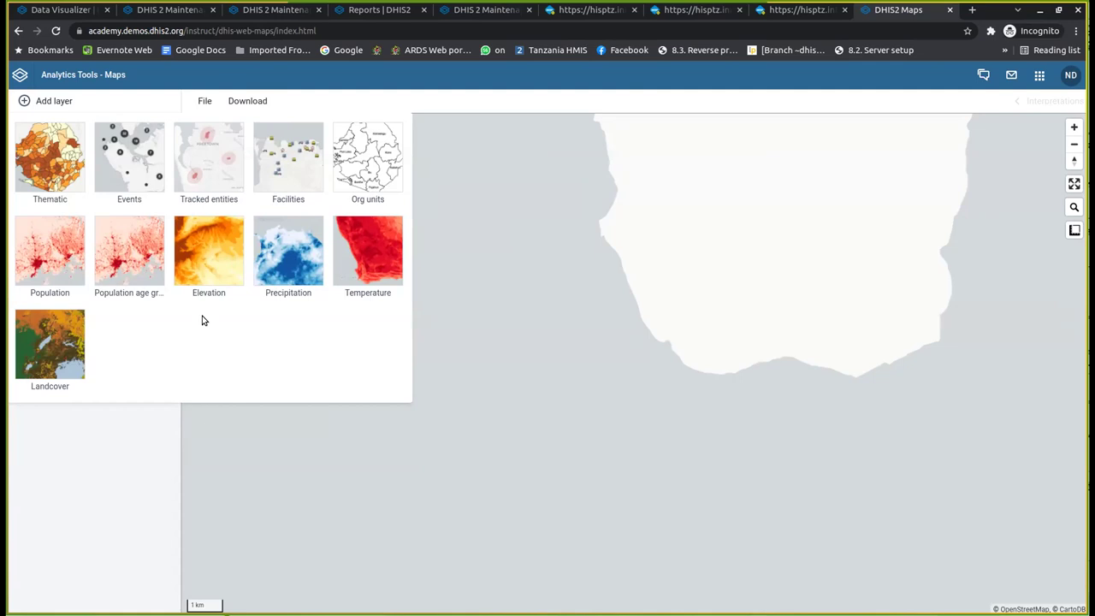
# Step: Add an Organisation units layer drawing Trainingland's District-level boundaries
pyautogui.click(371, 185)
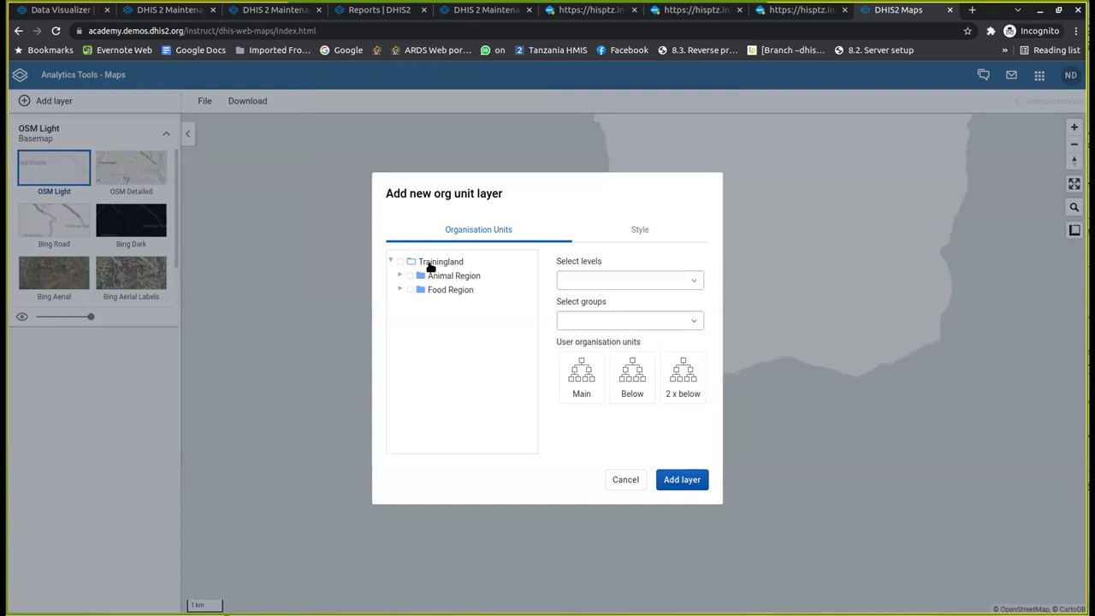
pyautogui.click(400, 262)
pyautogui.click(599, 280)
pyautogui.click(570, 343)
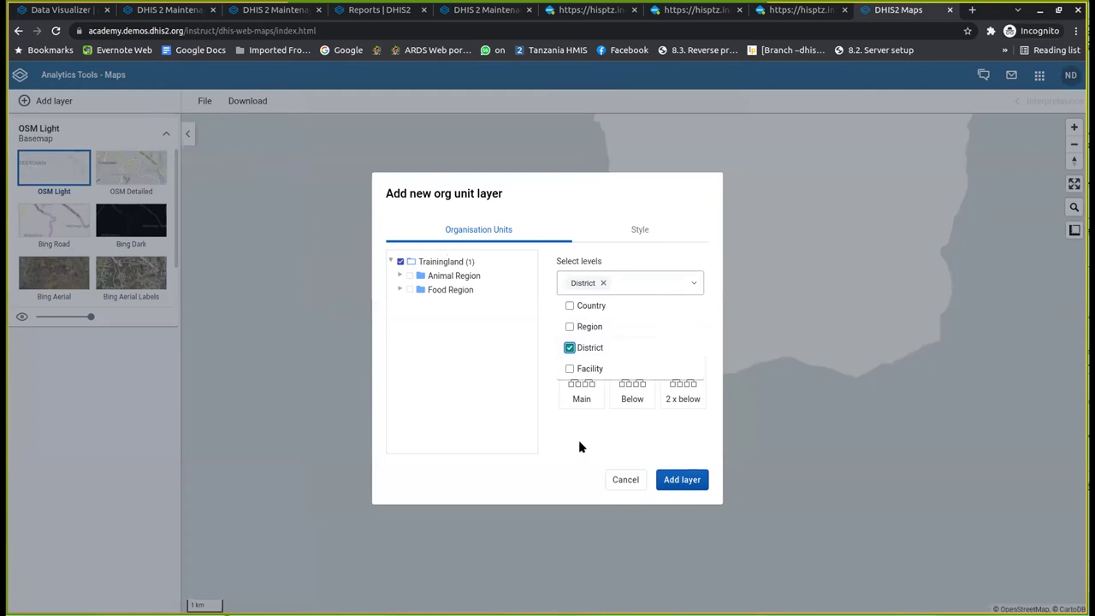
pyautogui.click(579, 444)
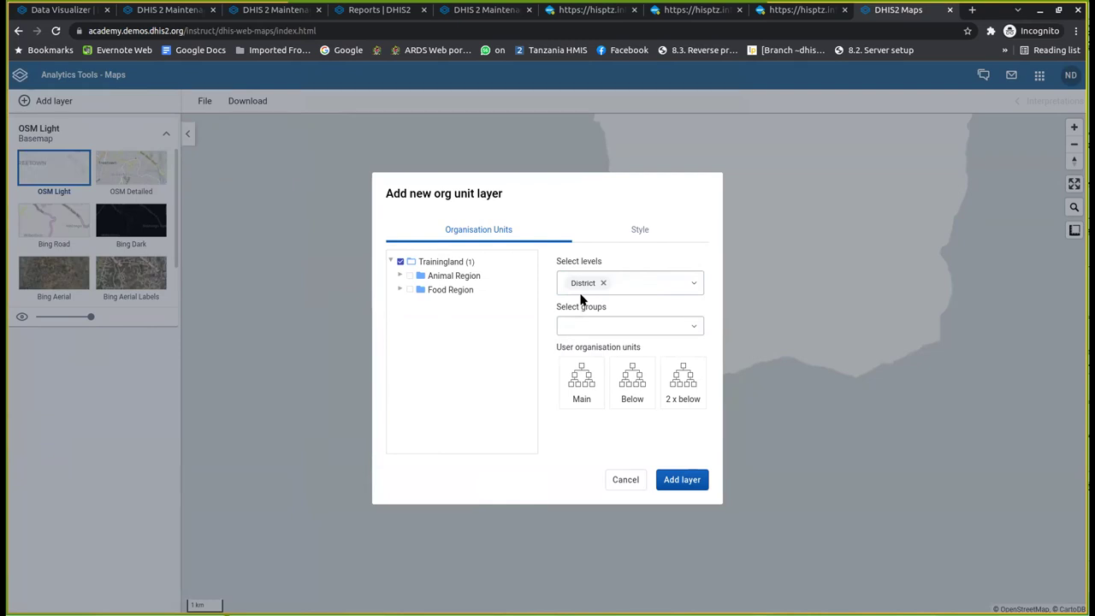
pyautogui.click(681, 480)
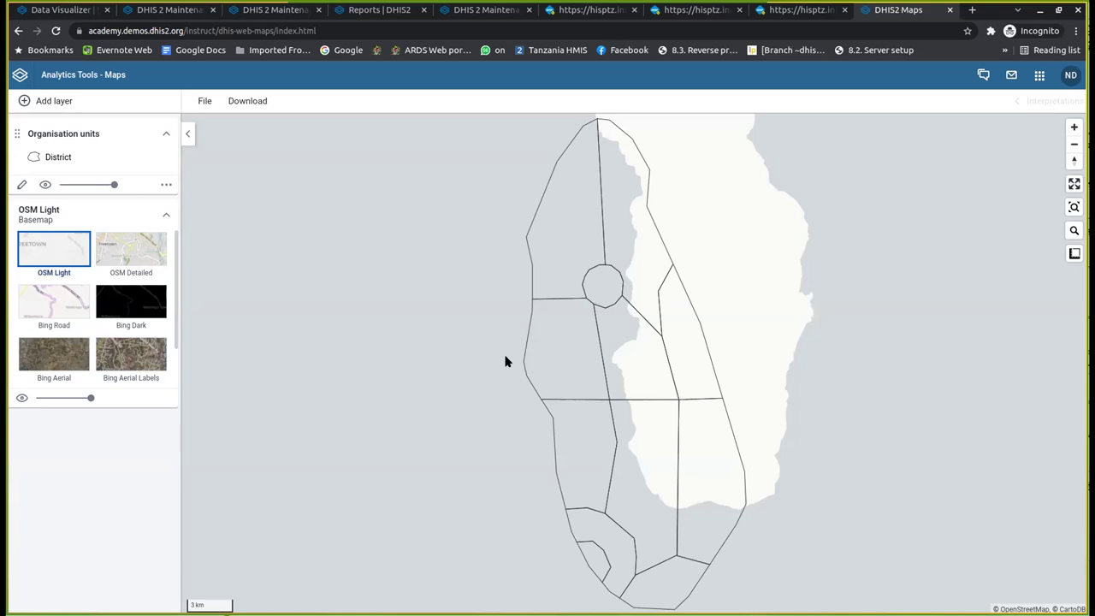
pyautogui.click(54, 102)
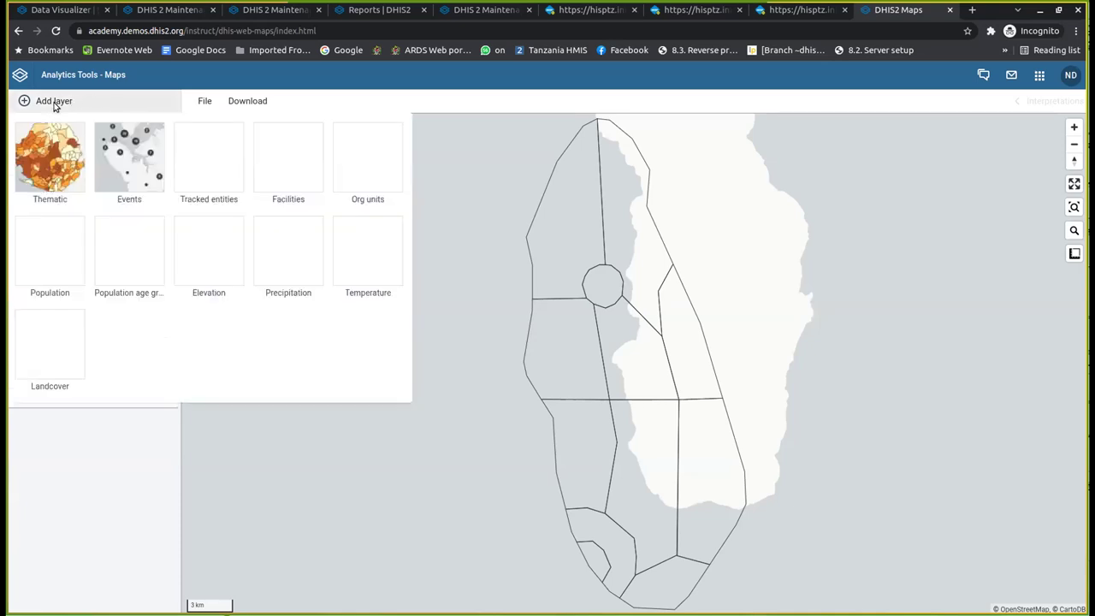
# Step: Create a thematic layer using the HIV group data element 'HIV - HIV tests performed'
pyautogui.click(60, 156)
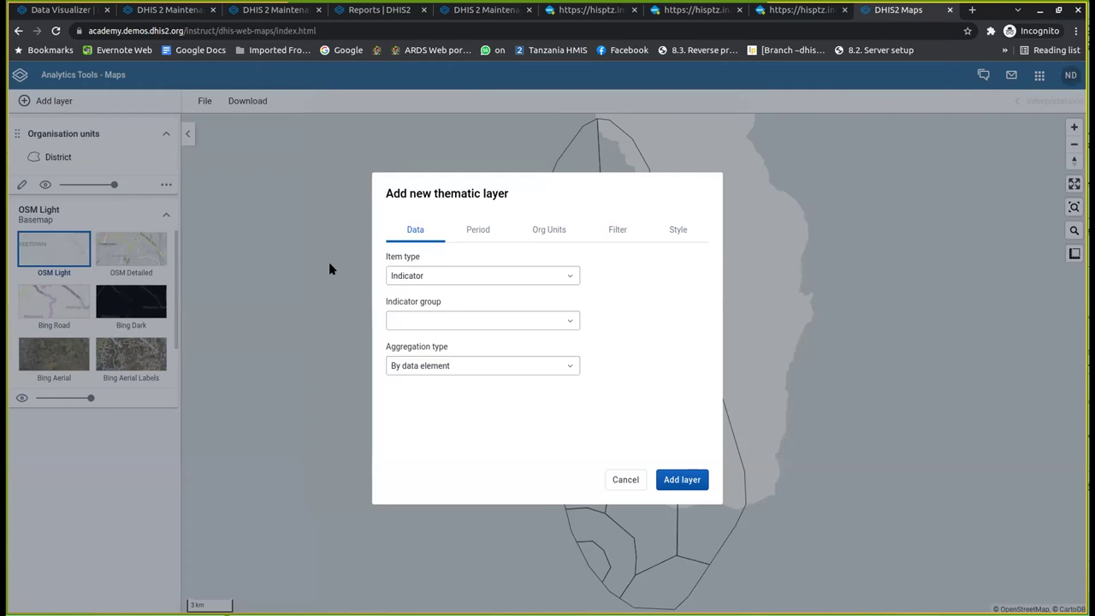
pyautogui.click(435, 279)
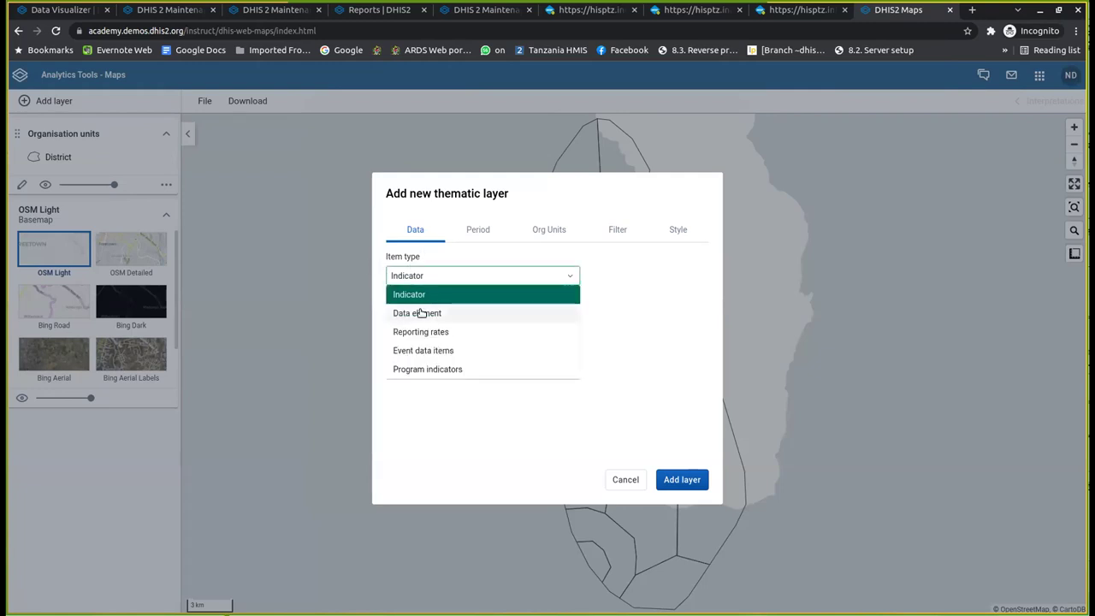
pyautogui.click(420, 313)
pyautogui.click(434, 322)
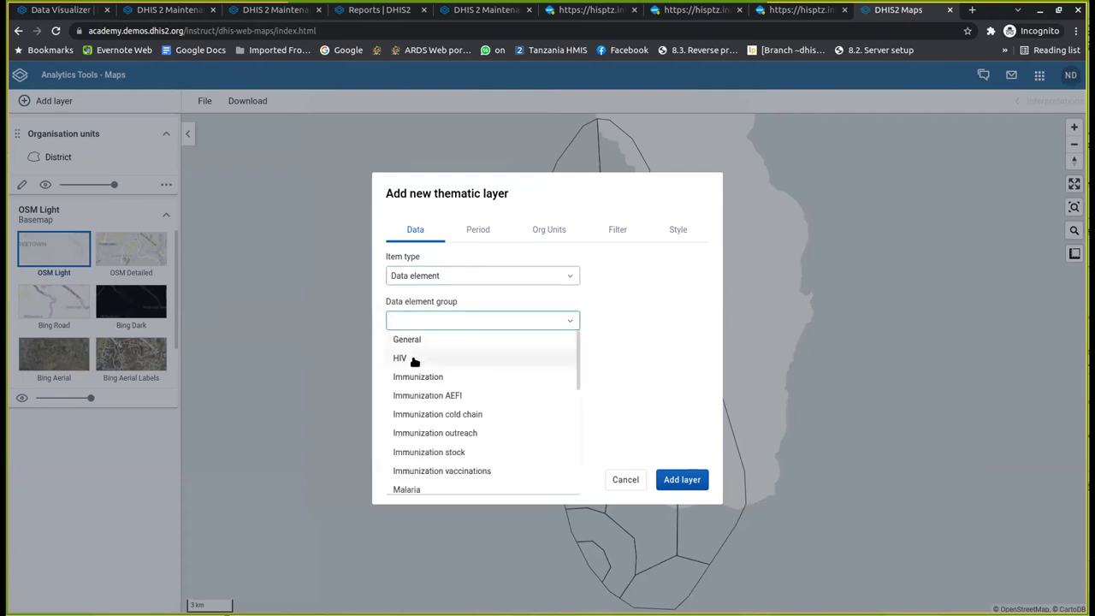
pyautogui.click(423, 361)
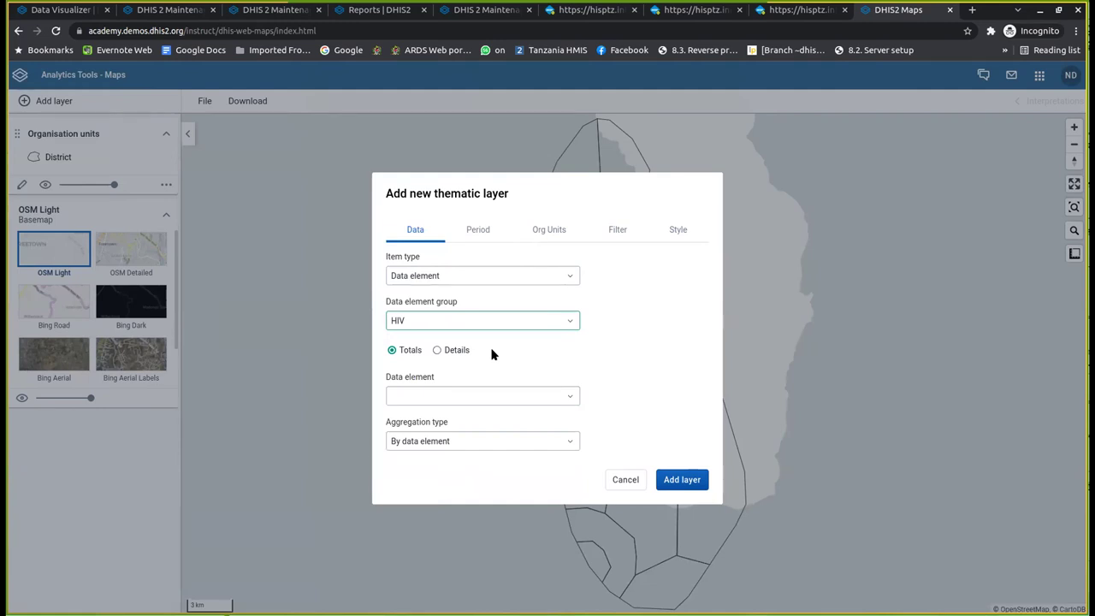
pyautogui.click(427, 395)
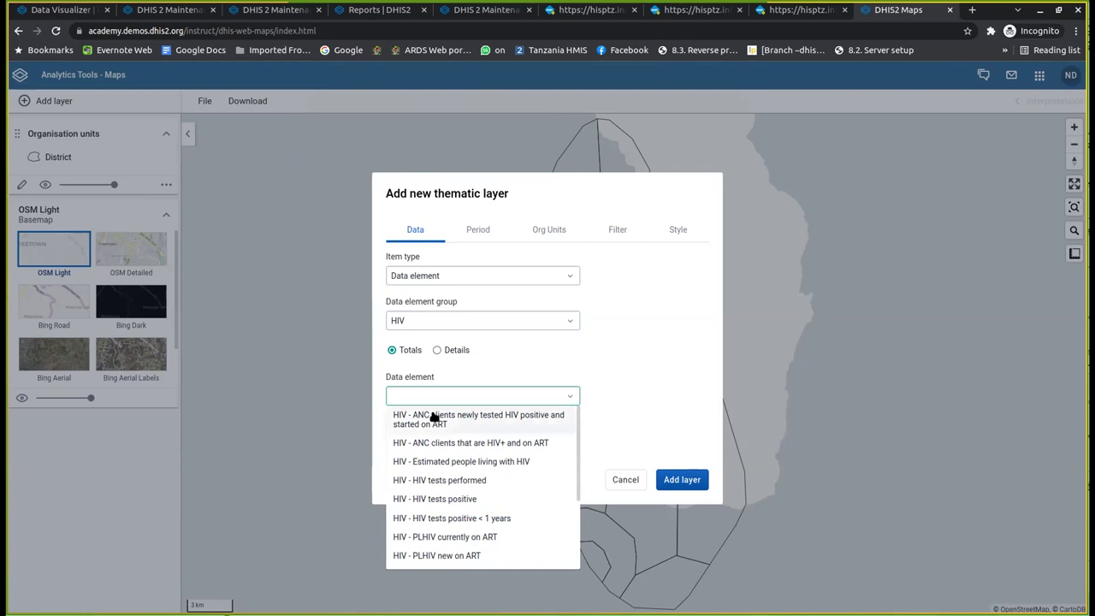
pyautogui.click(444, 482)
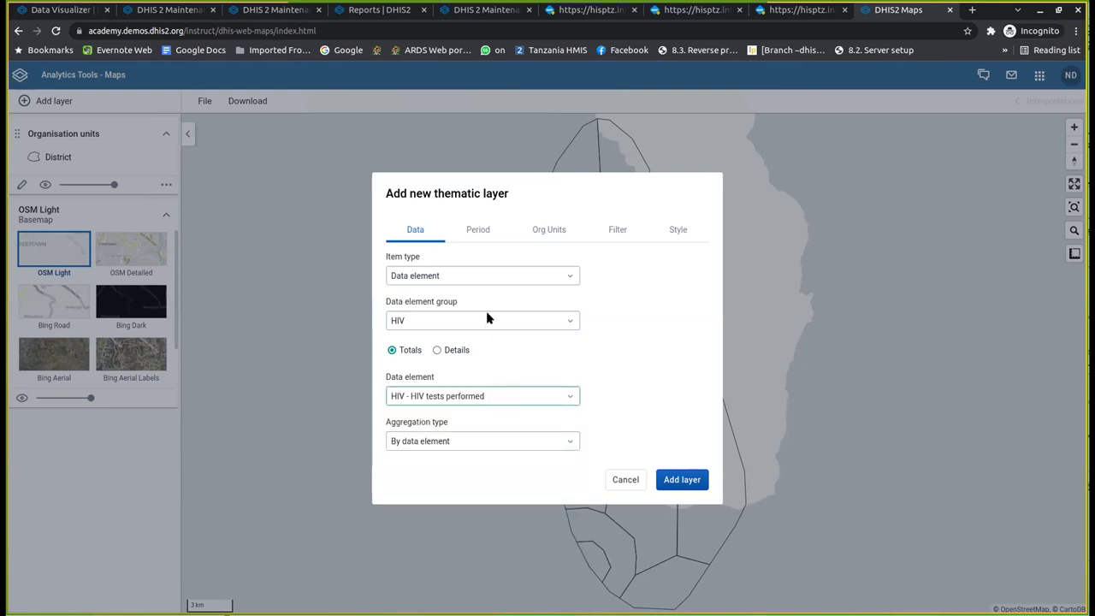
pyautogui.click(478, 231)
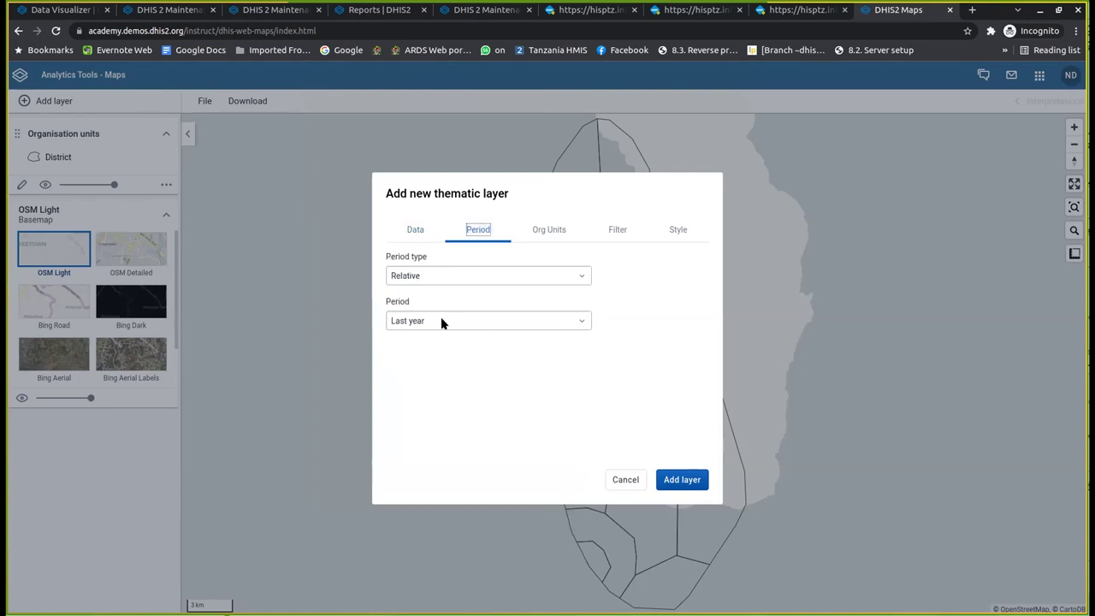
# Step: Set the thematic layer's relative period to Last 6 months
pyautogui.click(444, 319)
pyautogui.scroll(-1, 444, 390)
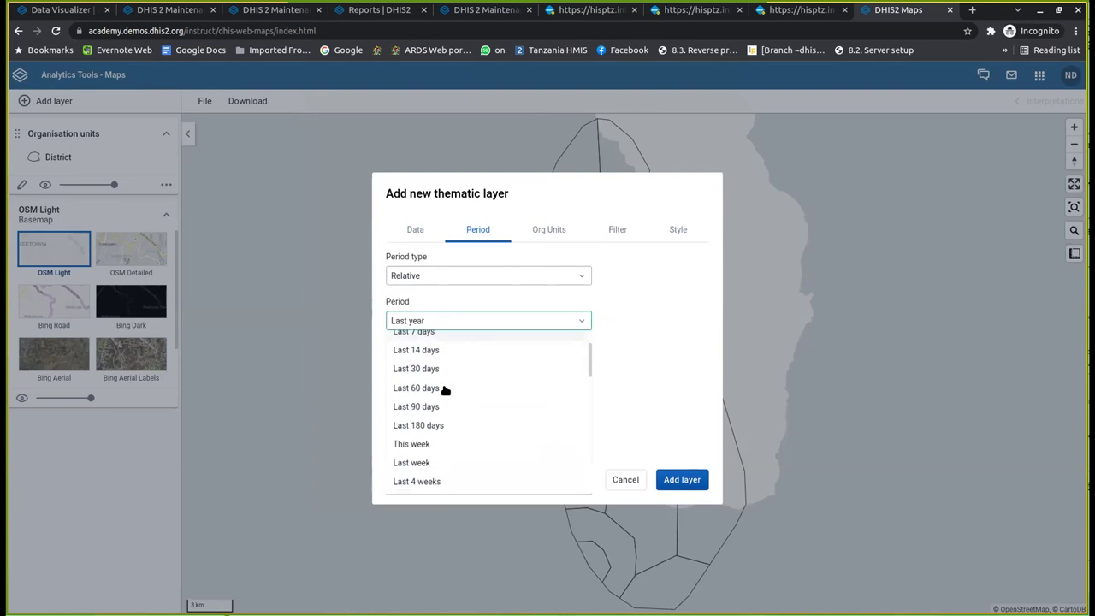
pyautogui.scroll(-1, 444, 390)
pyautogui.scroll(-1, 444, 391)
pyautogui.scroll(3, 444, 390)
pyautogui.scroll(-5, 444, 390)
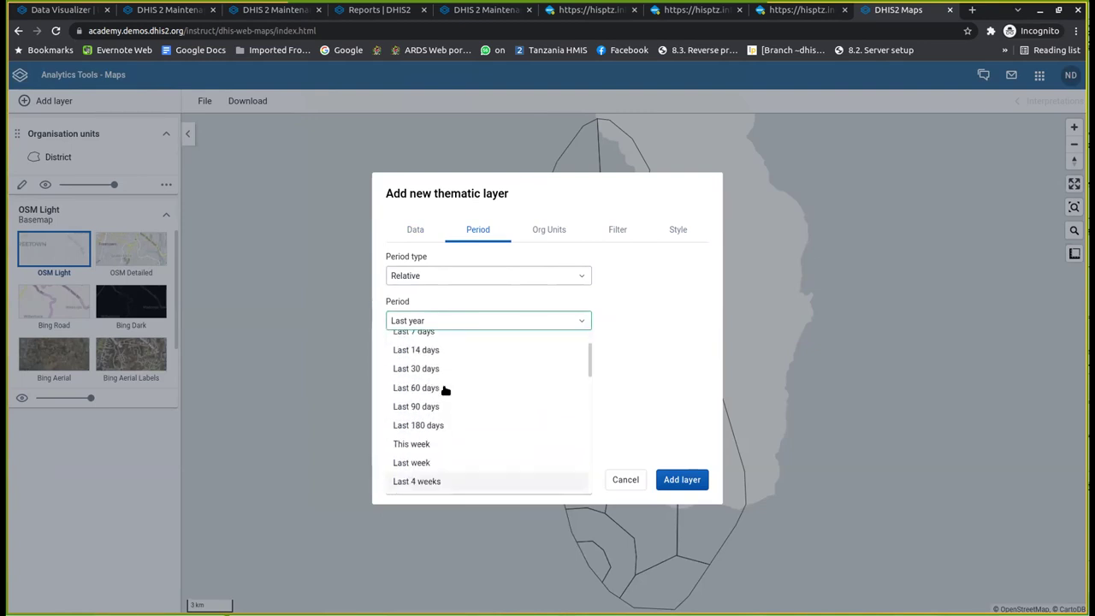
pyautogui.scroll(-2, 444, 390)
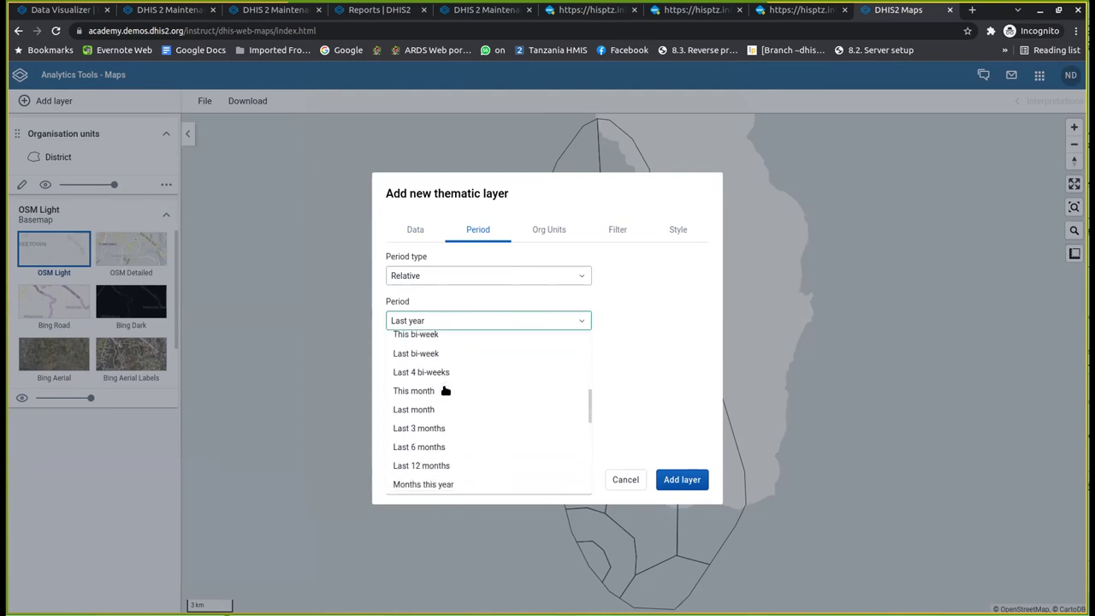
pyautogui.click(424, 439)
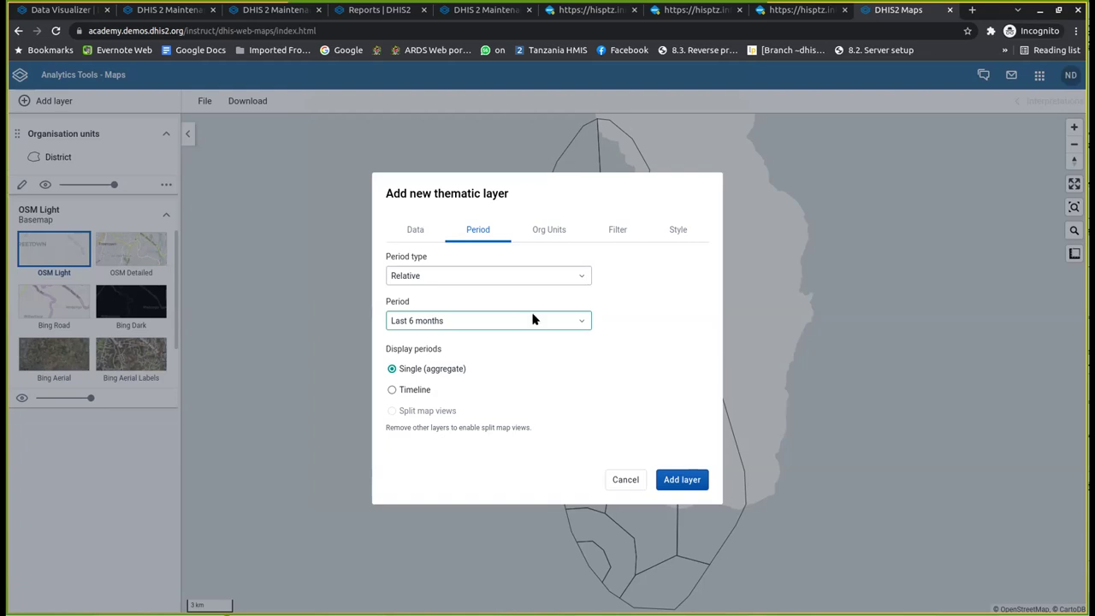
pyautogui.click(549, 230)
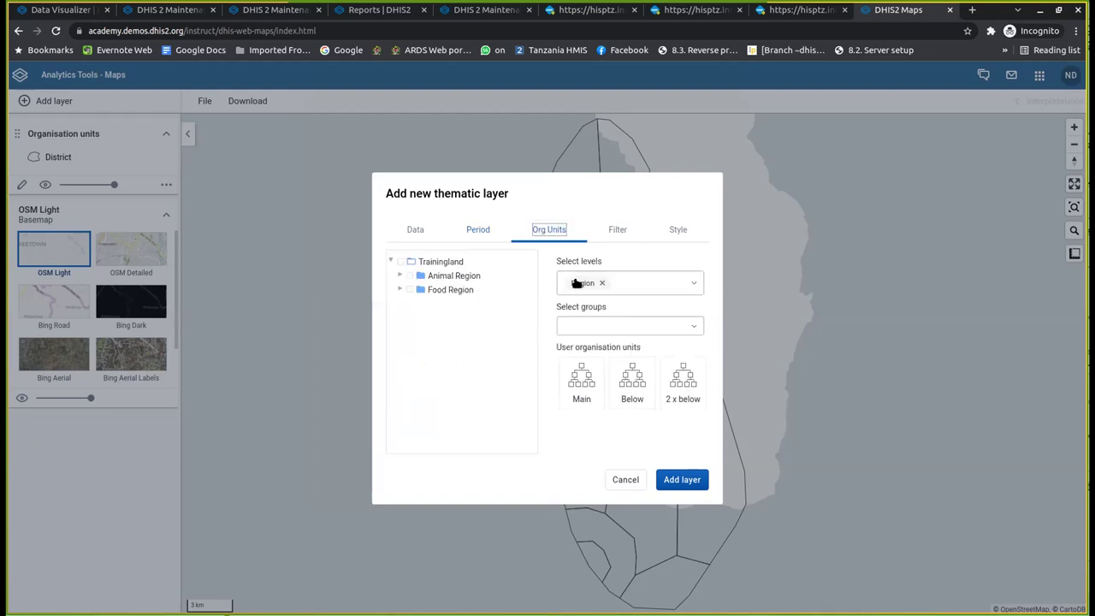
# Step: Switch the level from Region to Facility, include all of Trainingland, and add the layer
pyautogui.click(605, 283)
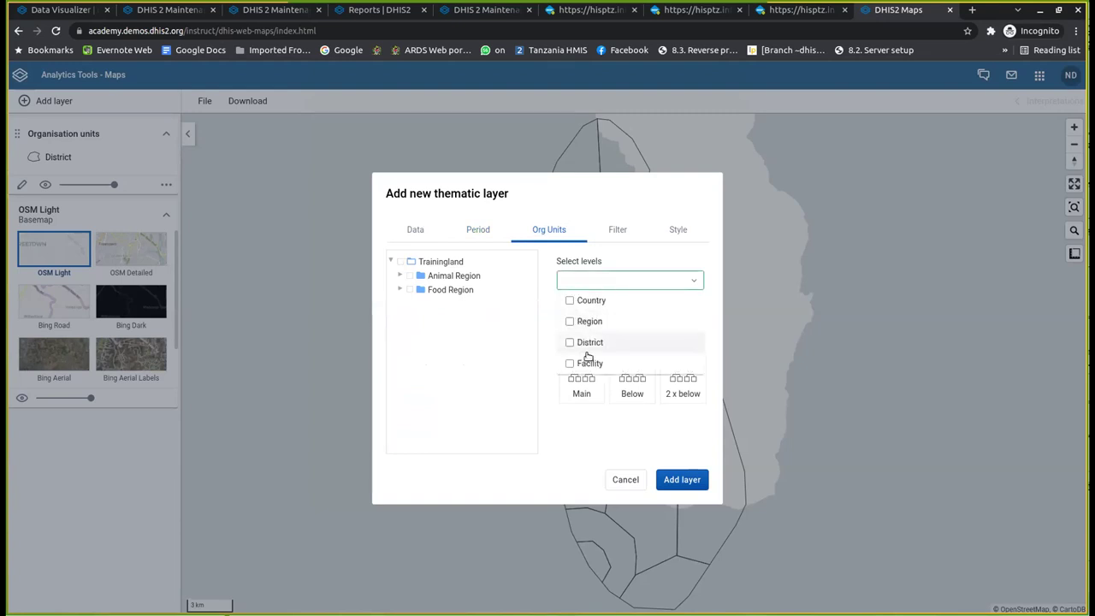
pyautogui.click(590, 364)
pyautogui.click(549, 413)
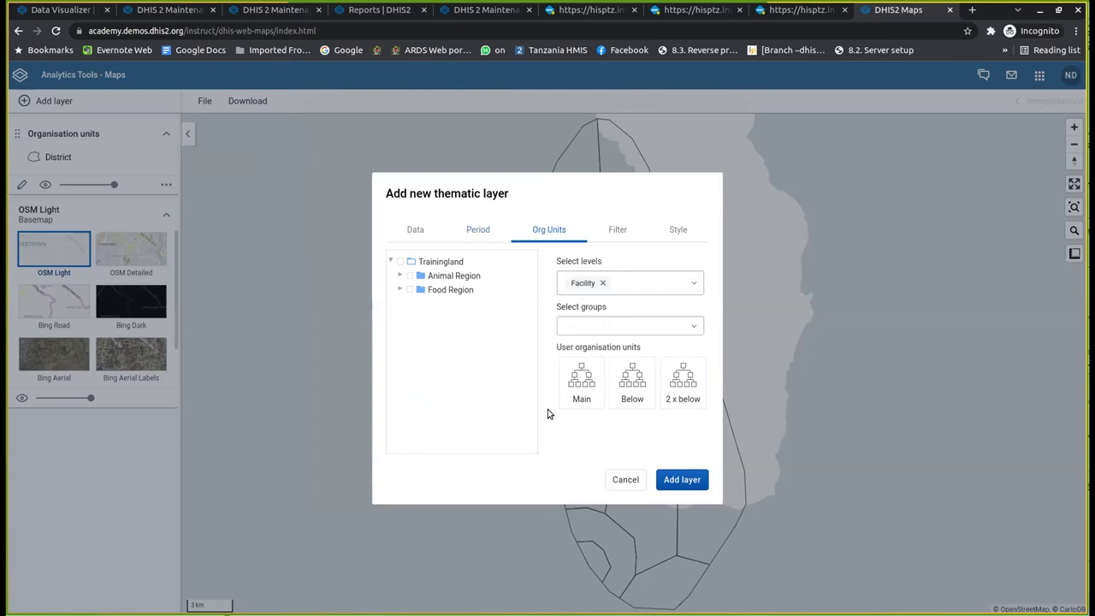
pyautogui.click(401, 263)
pyautogui.click(673, 482)
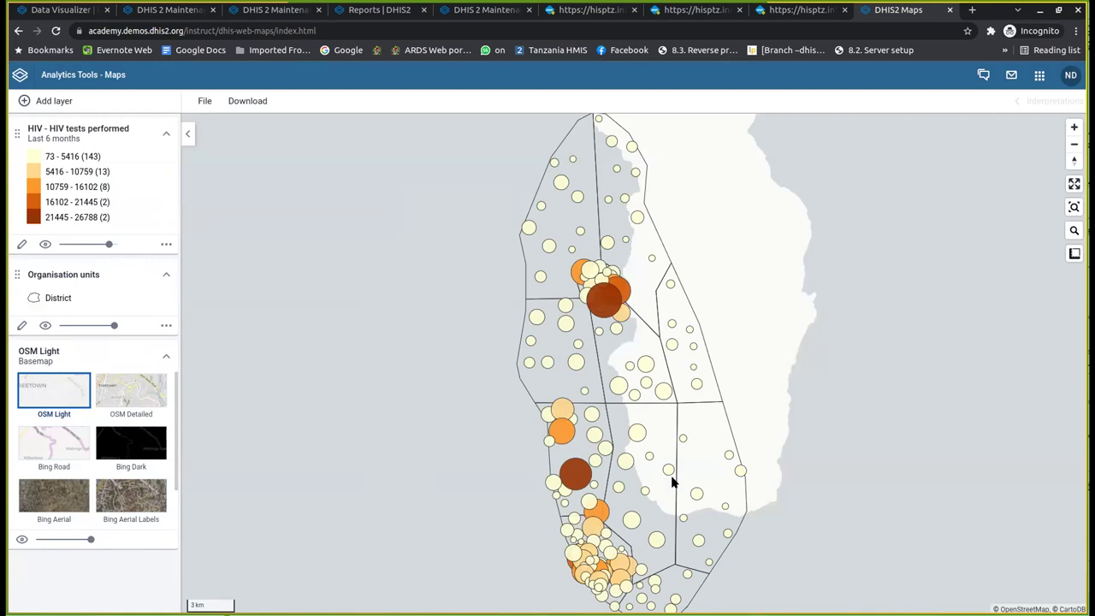
# Step: Inspect the HIV tests performed values of individual facility bubbles on the map
pyautogui.moveTo(663, 391)
pyautogui.moveTo(603, 305)
# Step: Edit the HIV tests layer, review its Filter settings, then view the Style options
pyautogui.click(22, 246)
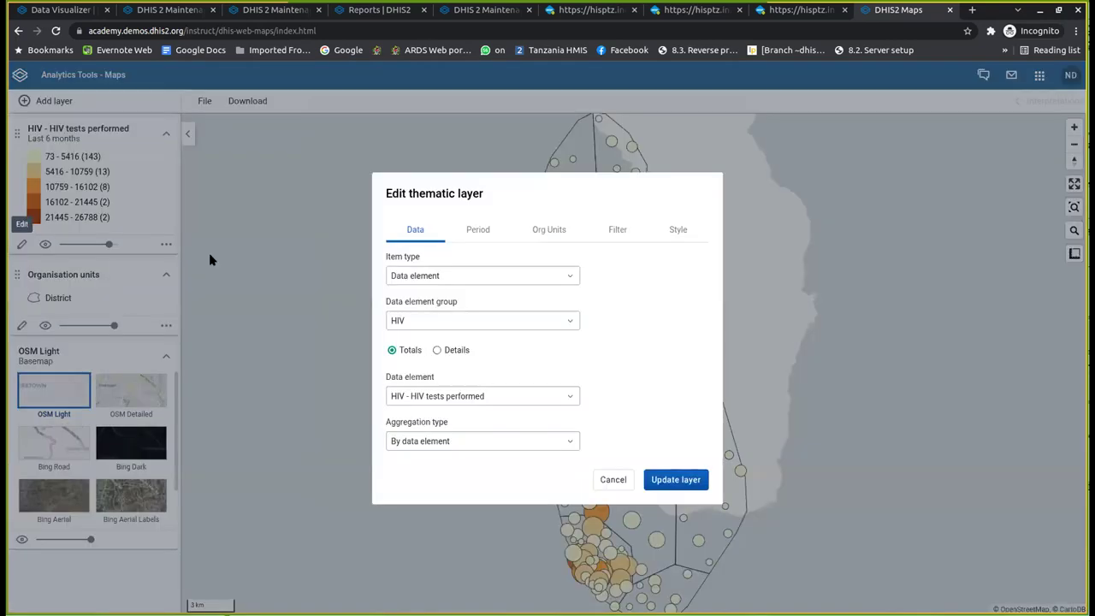
pyautogui.click(621, 233)
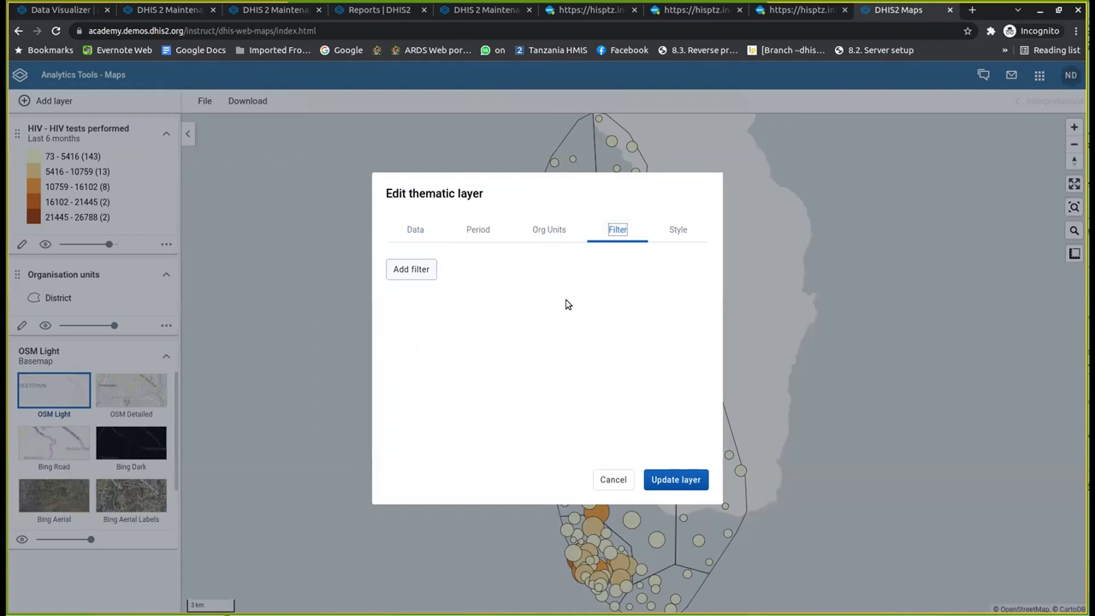
pyautogui.click(683, 229)
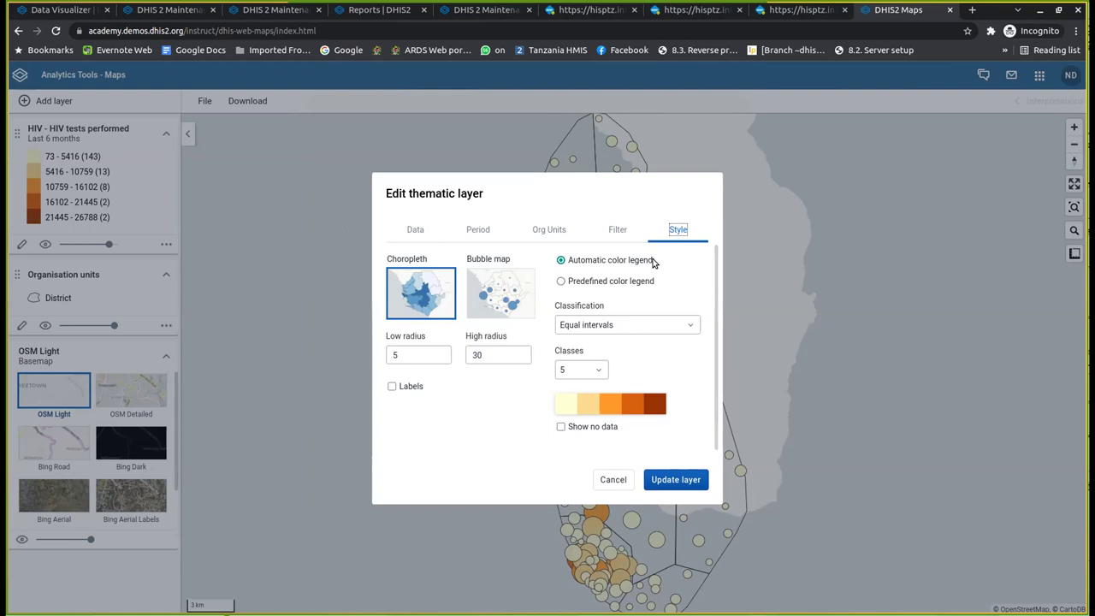
pyautogui.click(598, 371)
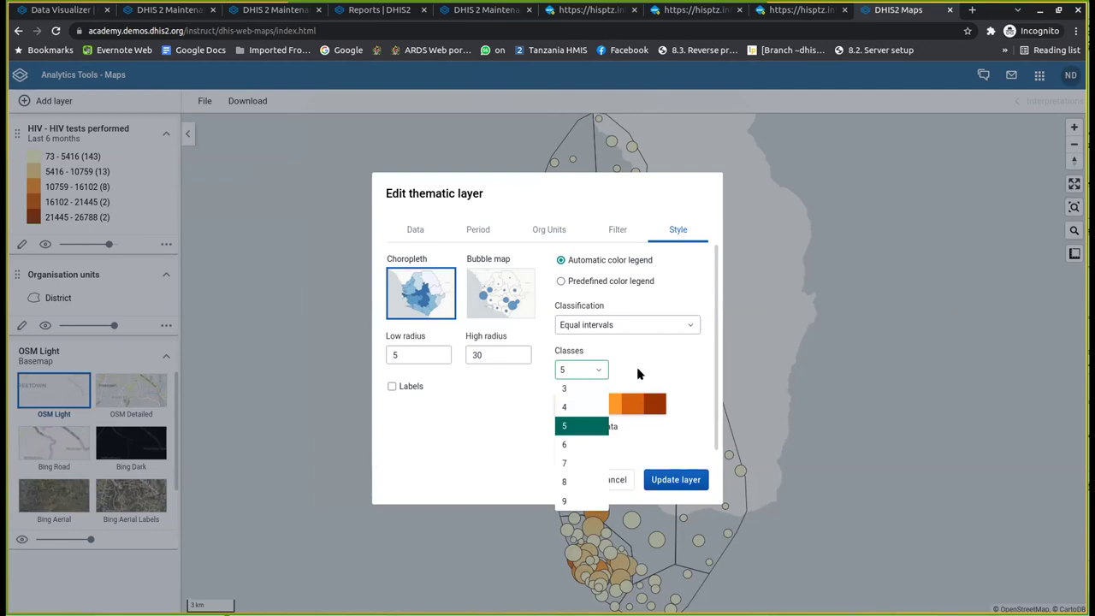
pyautogui.click(639, 367)
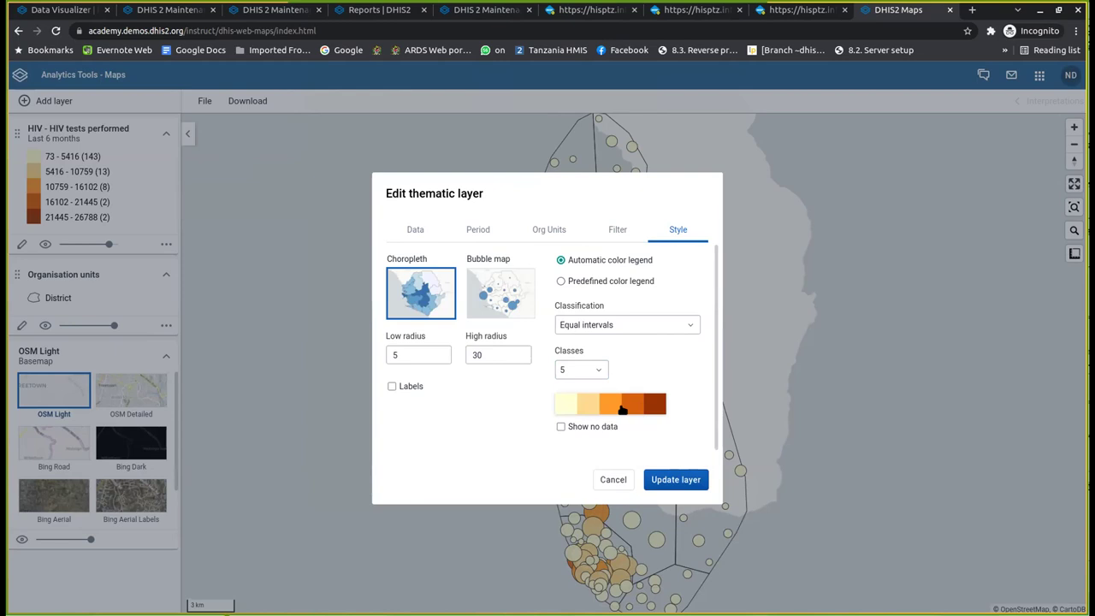
pyautogui.click(624, 410)
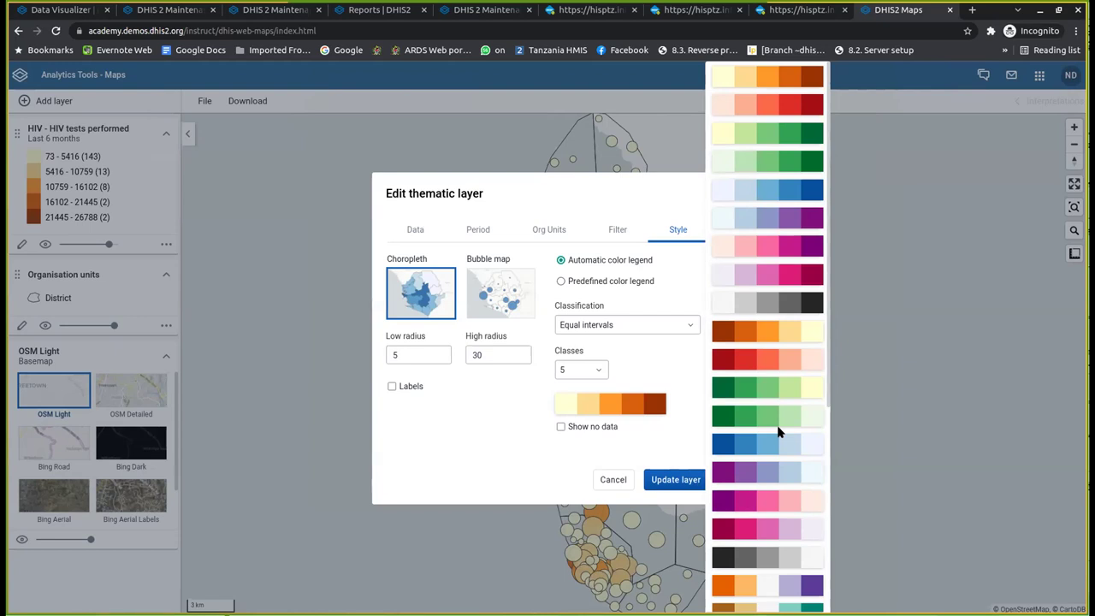
pyautogui.click(676, 417)
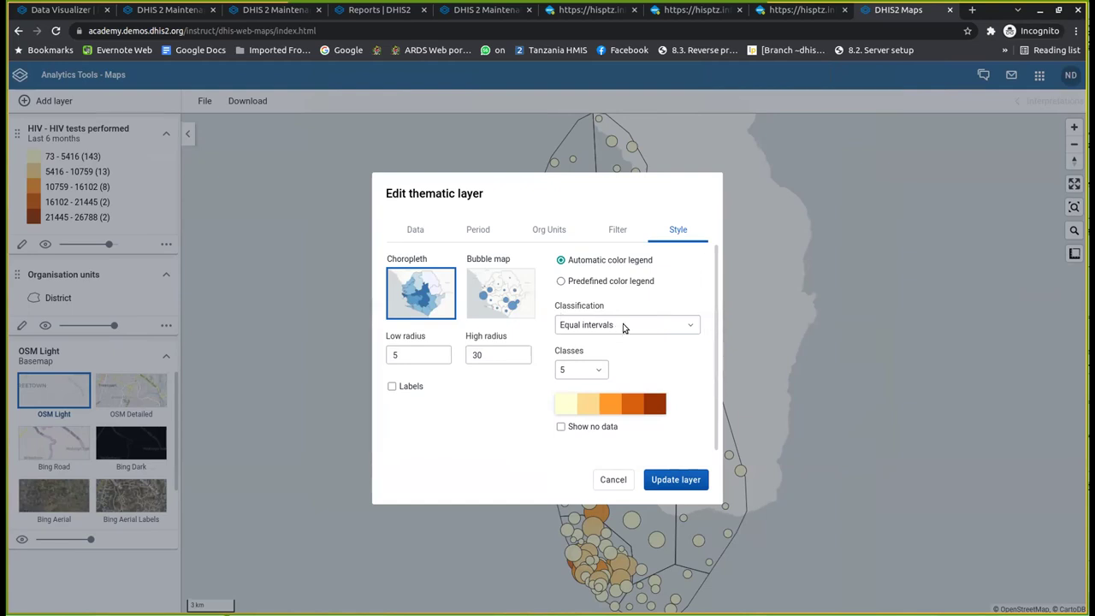
pyautogui.click(623, 324)
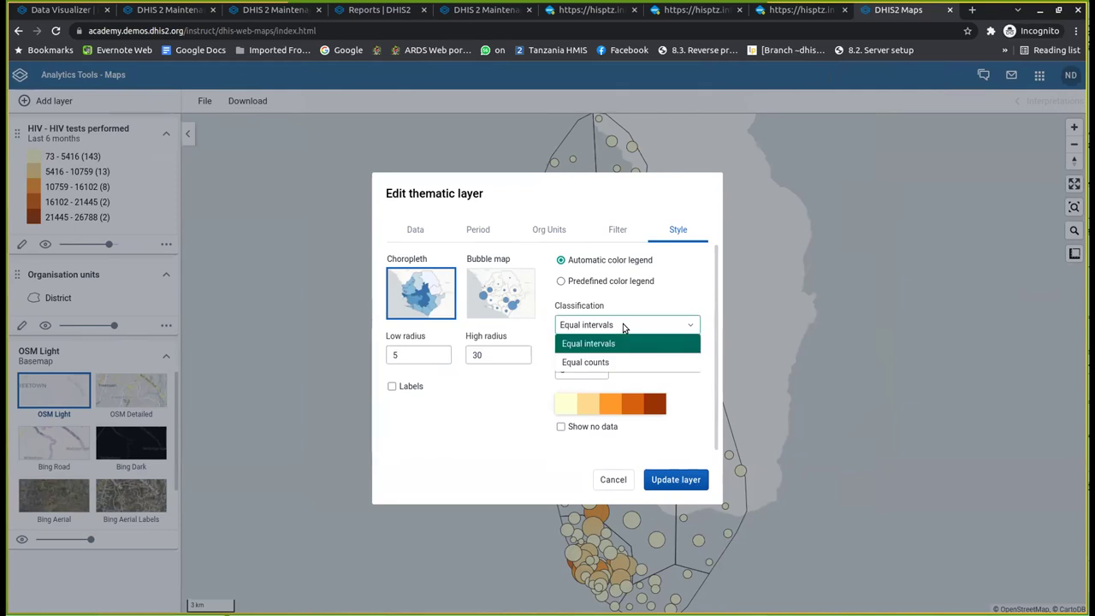